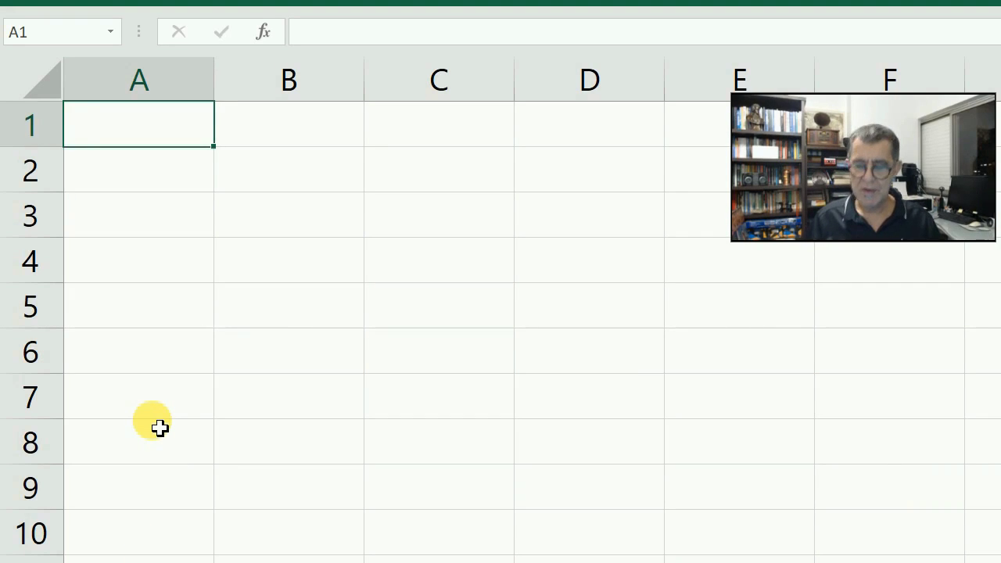
# Enter the column headings PME, Ei, Ef, CMV and ND in cells A1 to E1.
pyautogui.write('PME')
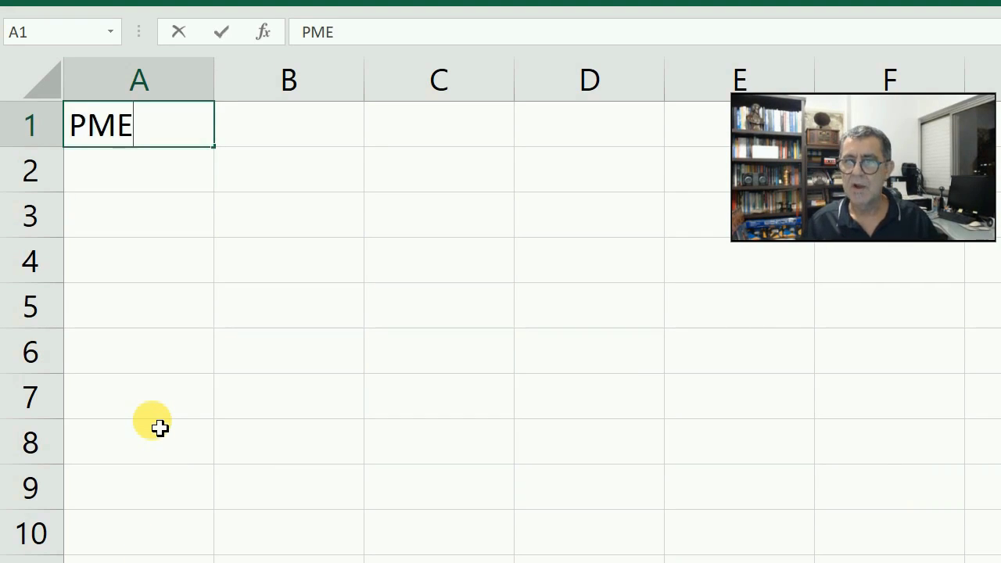
pyautogui.press('Tab')
pyautogui.write('Ei')
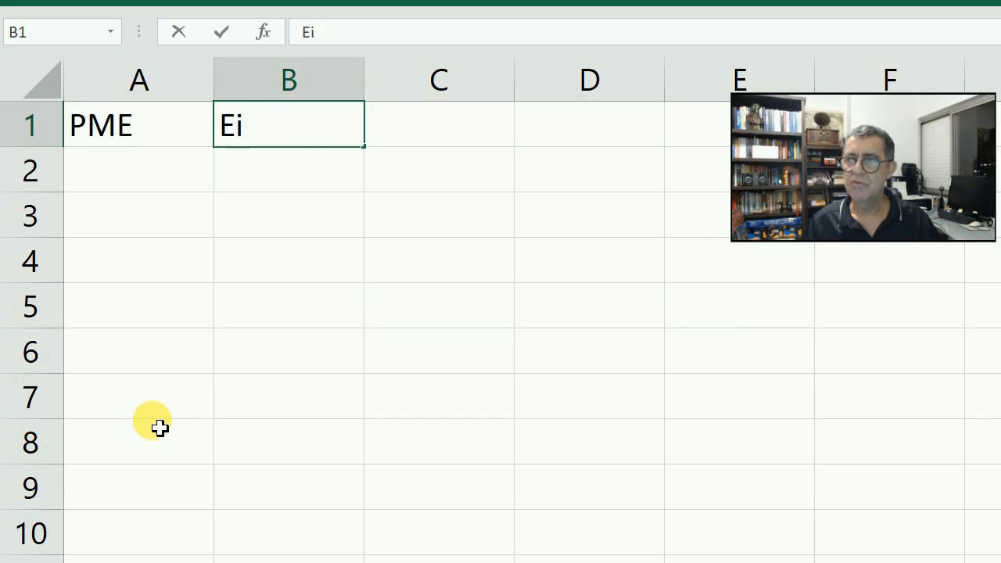
pyautogui.press('Tab')
pyautogui.write('E')
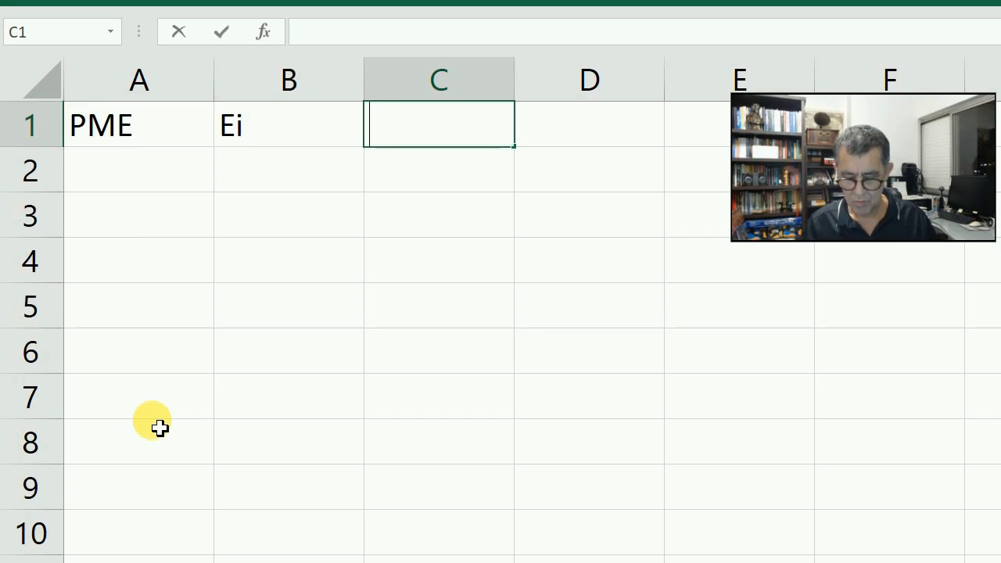
pyautogui.write('f')
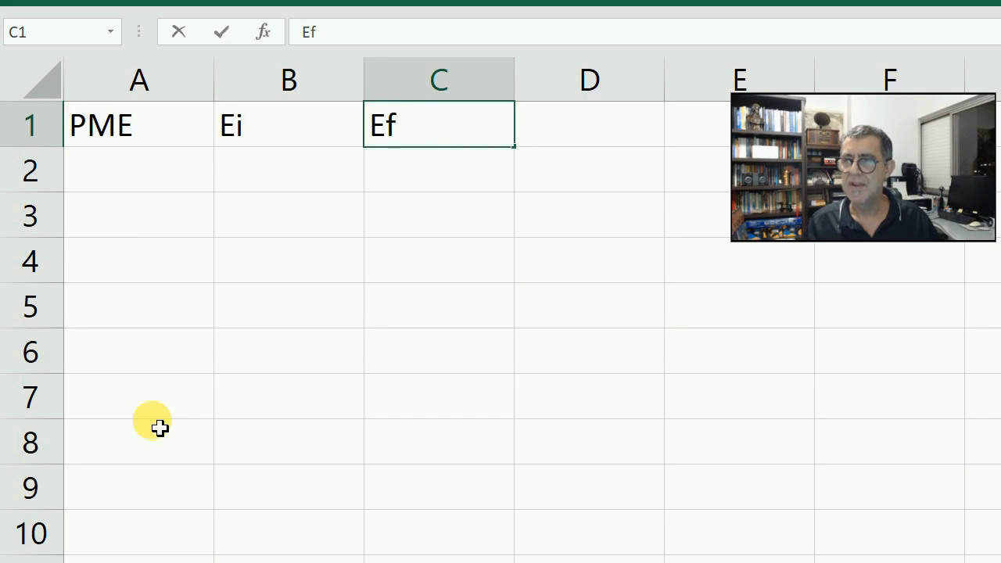
pyautogui.press('Tab')
pyautogui.write('CMV')
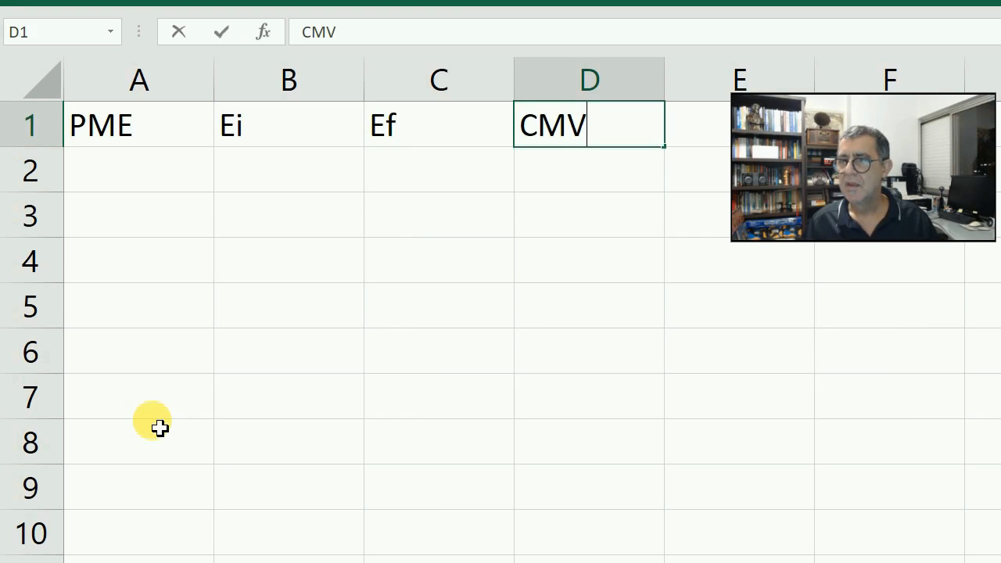
pyautogui.press('Tab')
pyautogui.write('ND')
pyautogui.moveTo(841, 194); pyautogui.dragTo(973, 517)
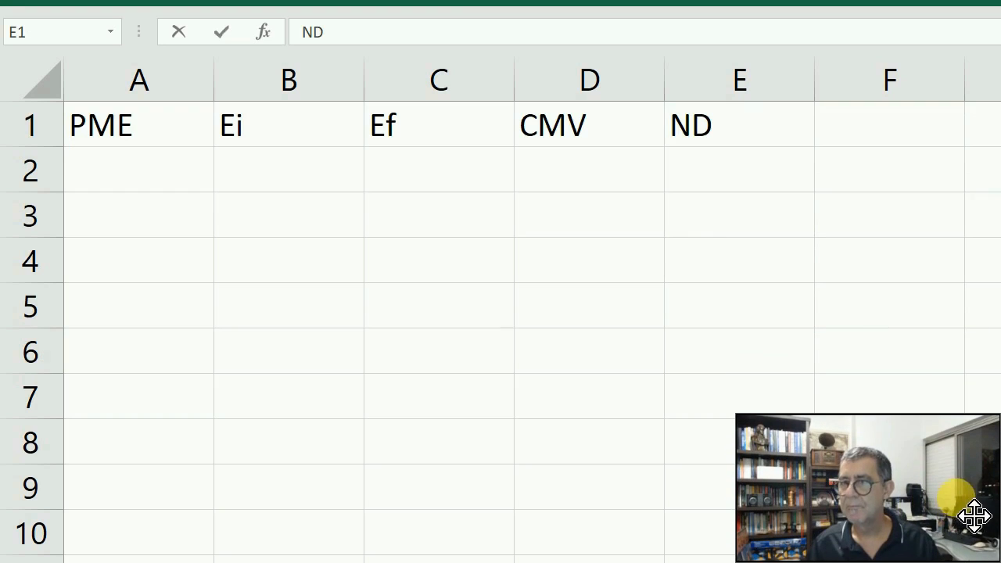
# Fill the heading cells B1 to E1 with yellow.
pyautogui.click(261, 128)
pyautogui.moveTo(261, 128); pyautogui.dragTo(681, 125)
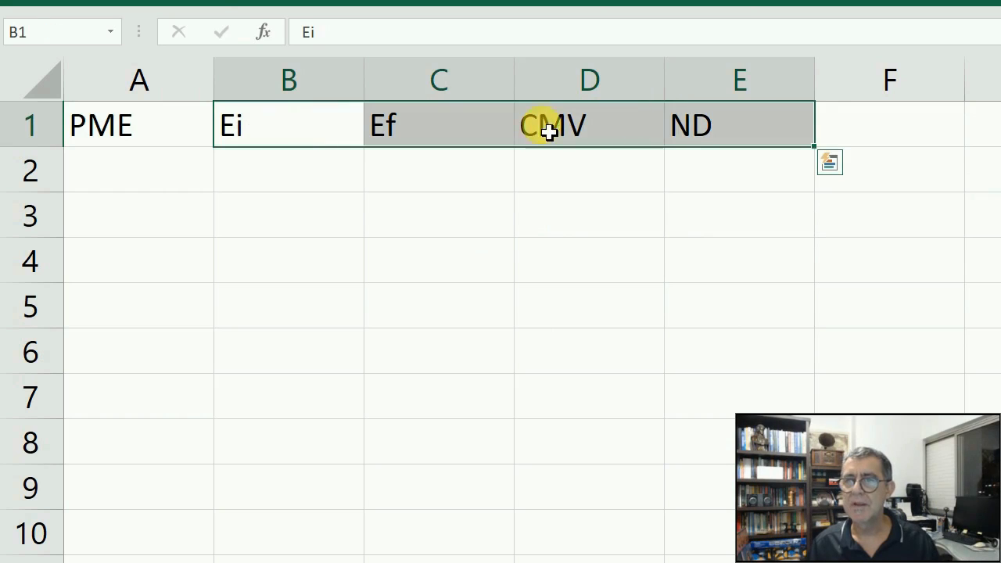
pyautogui.click(116, 2)
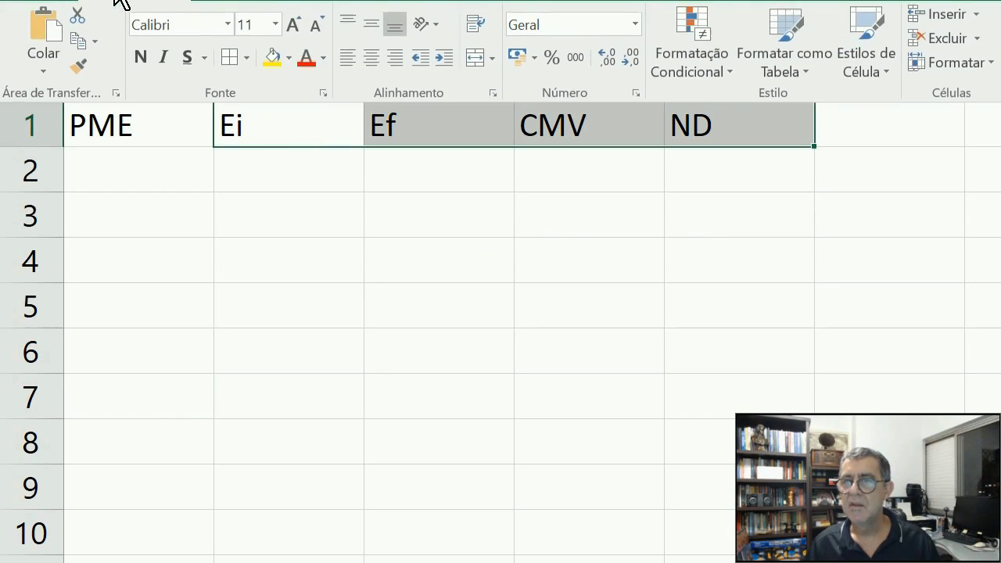
pyautogui.click(272, 57)
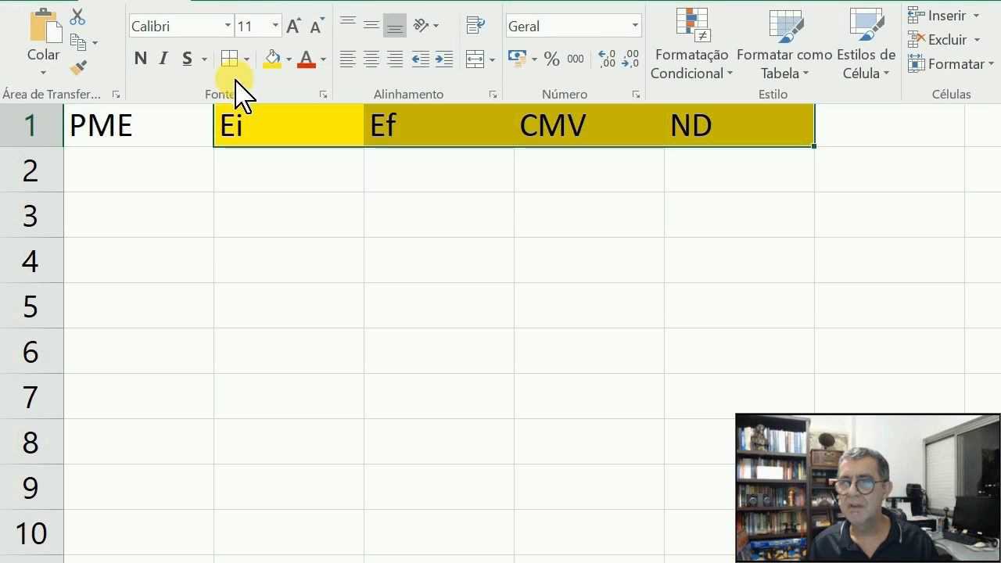
# Fill the PME heading cell A1 with the standard light green colour.
pyautogui.click(157, 130)
pyautogui.click(160, 127)
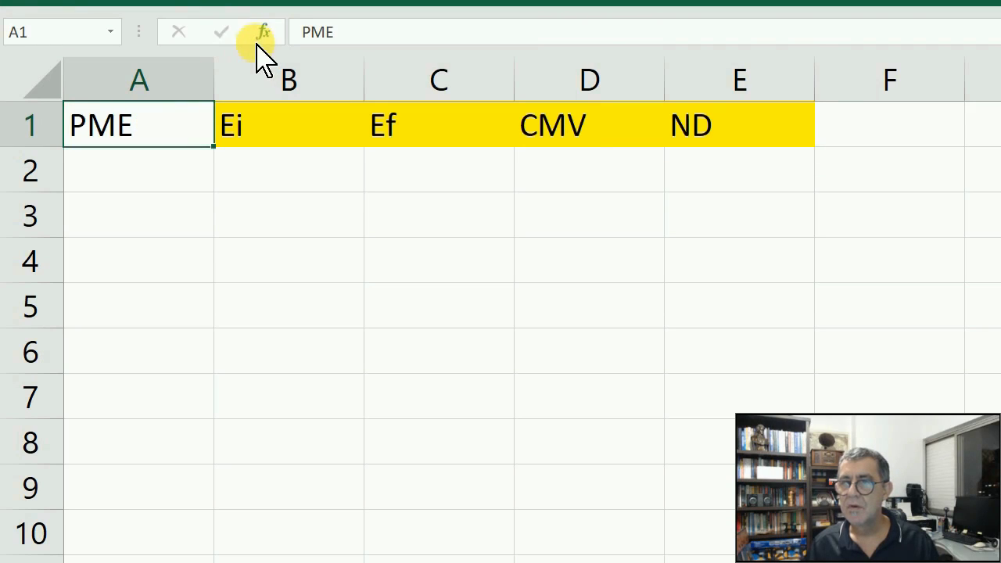
pyautogui.click(172, 4)
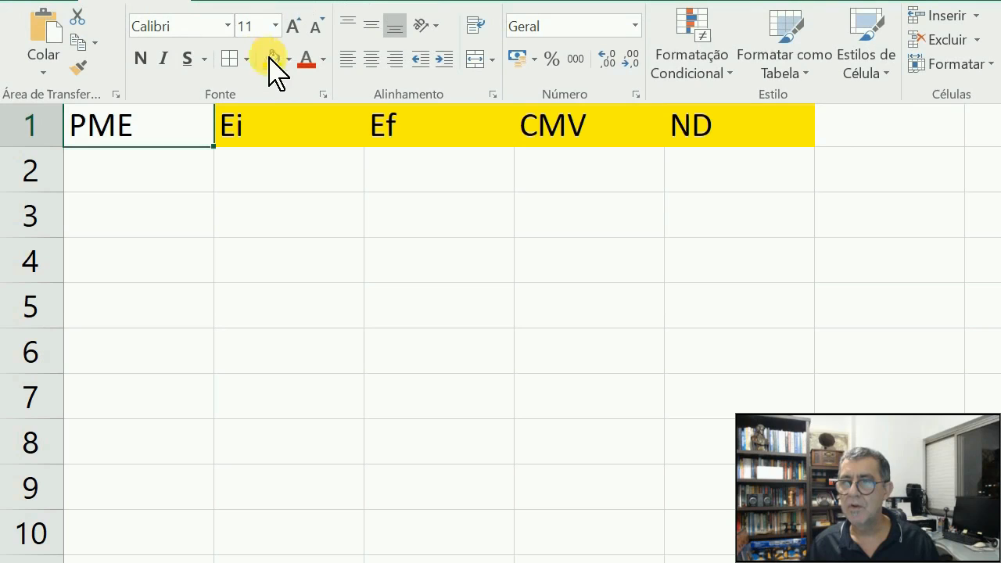
pyautogui.click(289, 61)
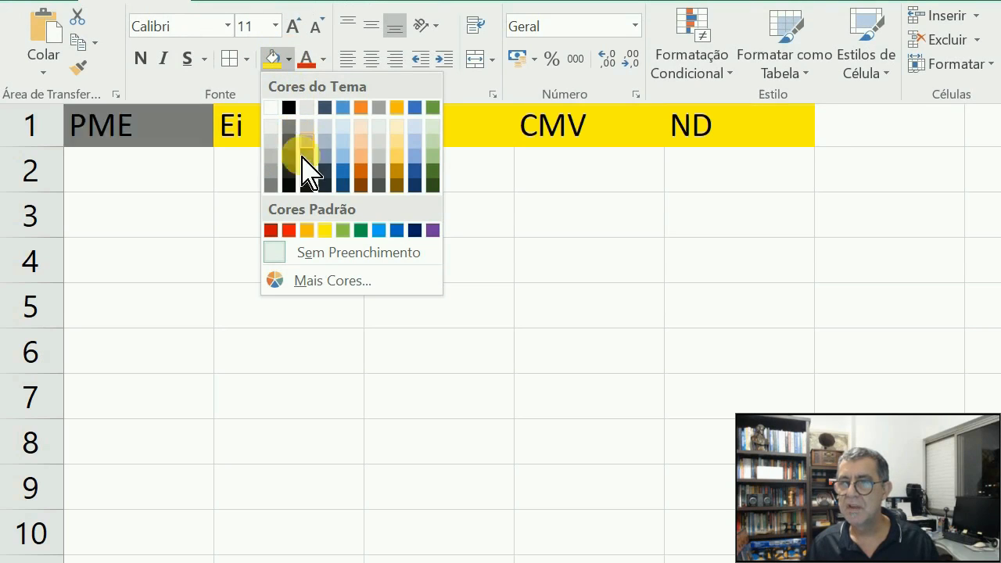
pyautogui.click(342, 230)
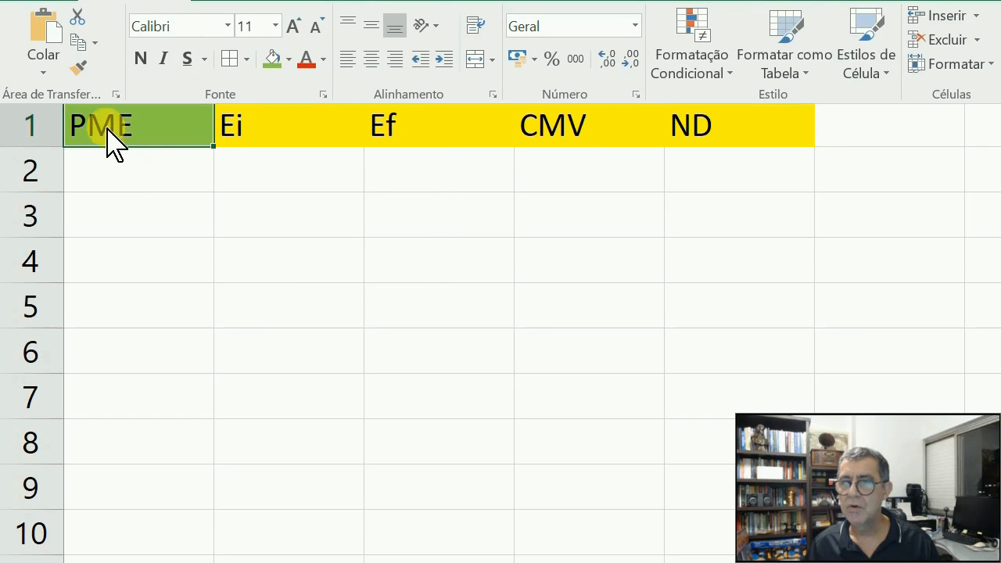
# Centre columns A to E horizontally and vertically, and apply all borders to their cells.
pyautogui.click(121, 141)
pyautogui.moveTo(133, 83); pyautogui.dragTo(705, 93)
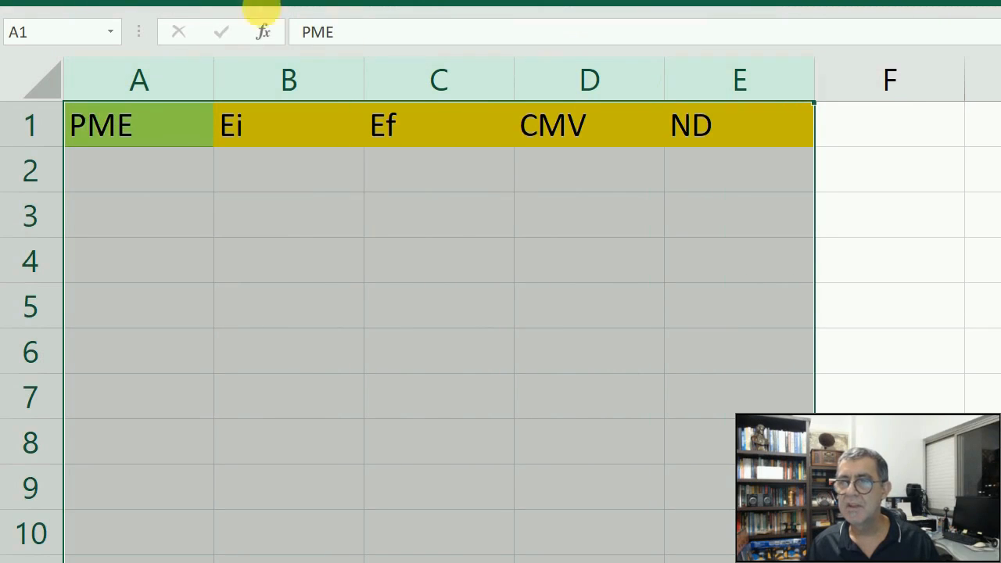
pyautogui.click(129, 4)
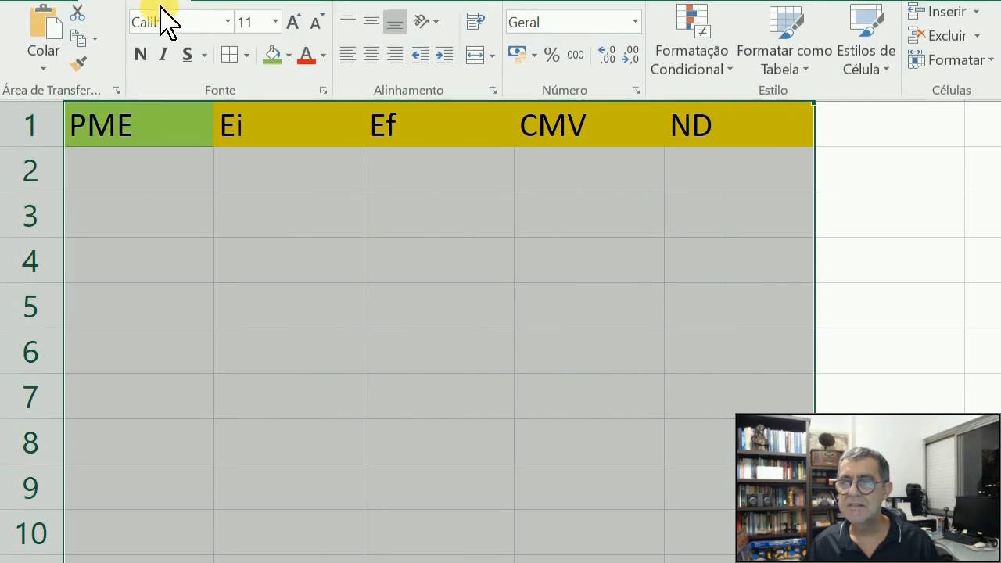
pyautogui.click(372, 59)
pyautogui.click(373, 26)
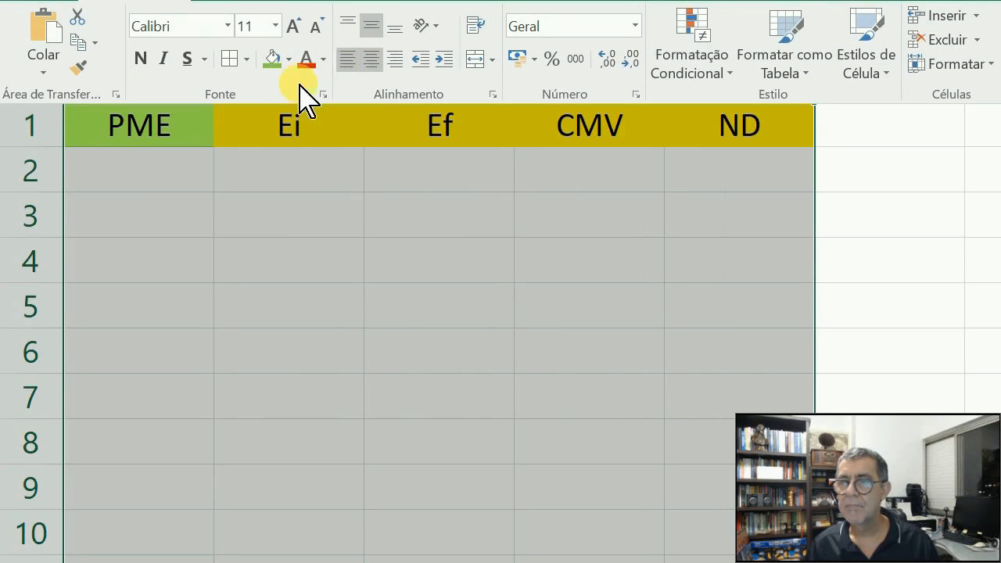
pyautogui.click(229, 60)
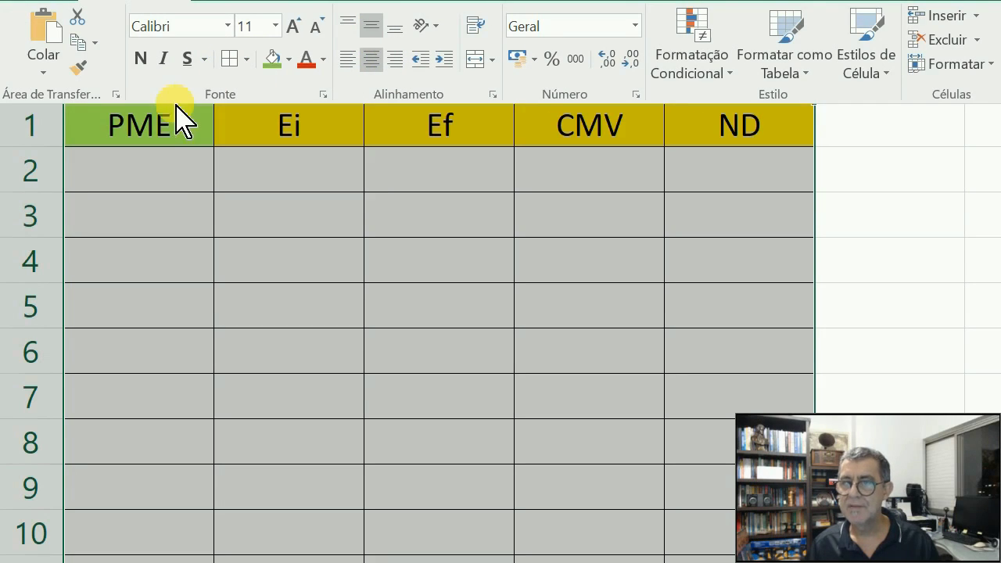
pyautogui.click(183, 179)
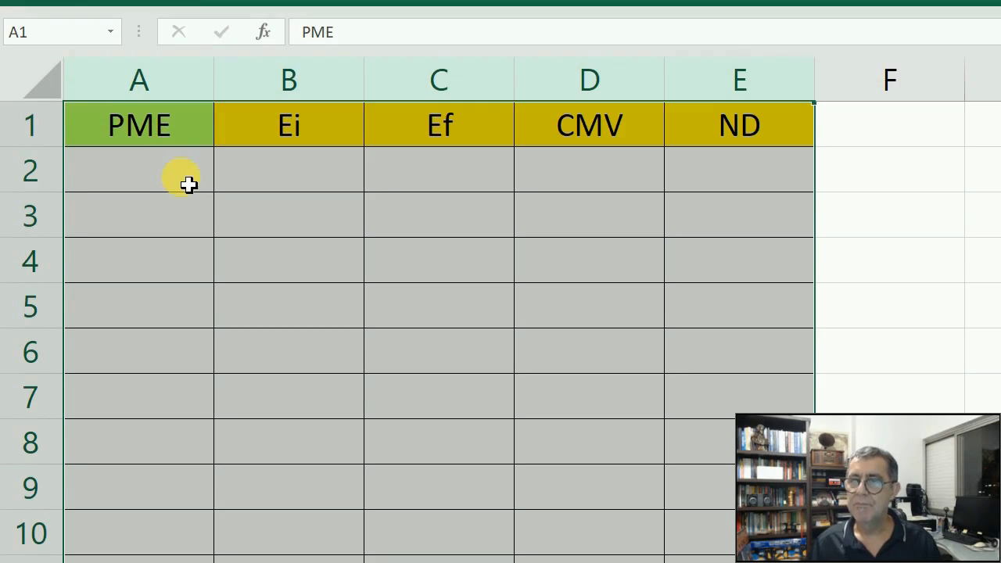
# Fill in row 2 with 1200 under Ei, 1500 under Ef, 12000 under CMV and 365 under ND.
pyautogui.click(188, 184)
pyautogui.press('Tab')
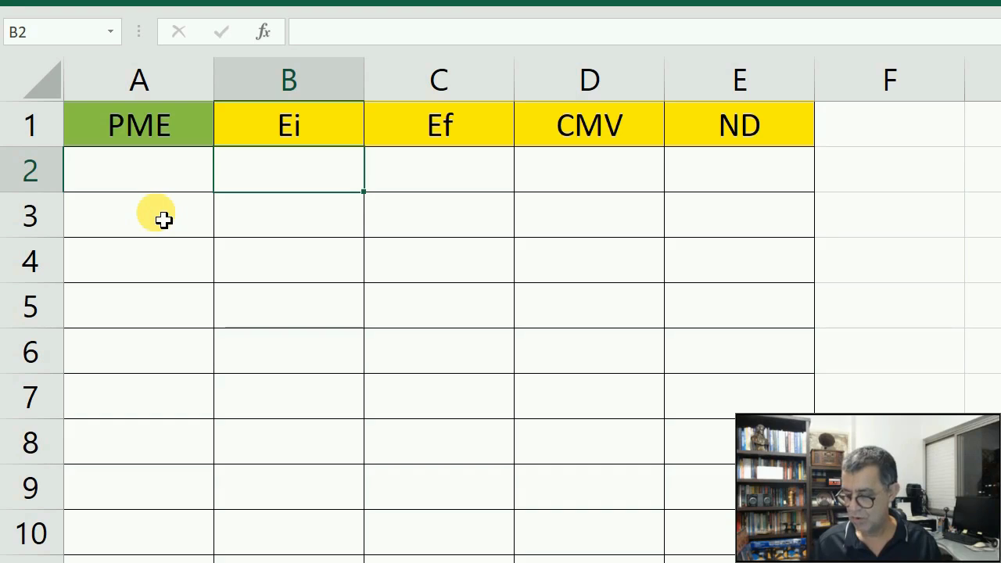
pyautogui.write('1200')
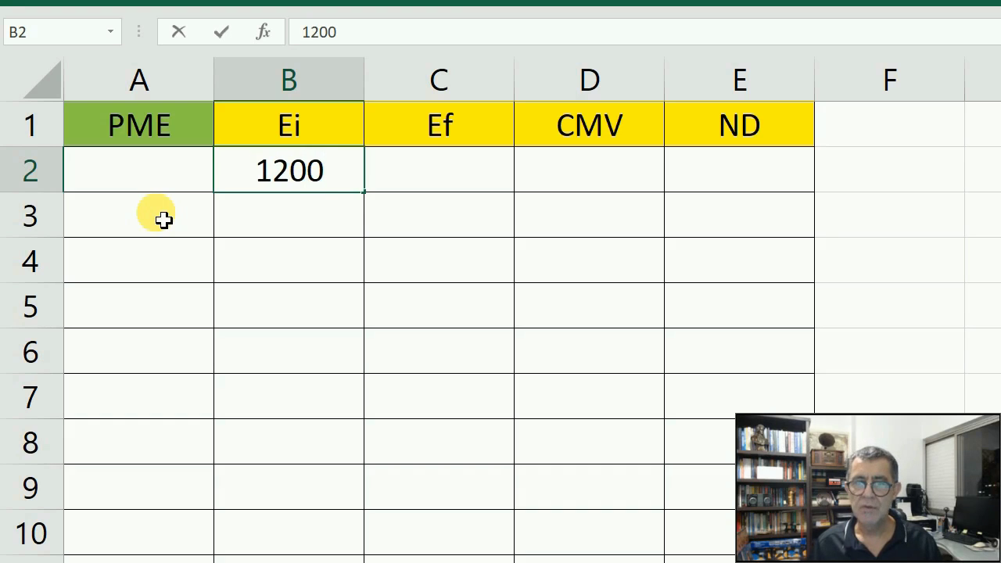
pyautogui.press('Tab')
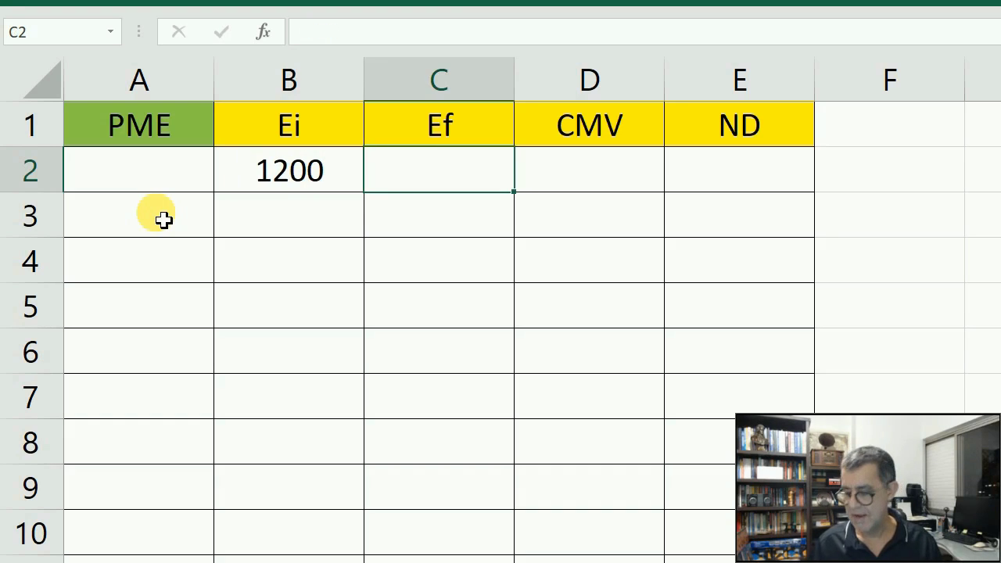
pyautogui.write('1500')
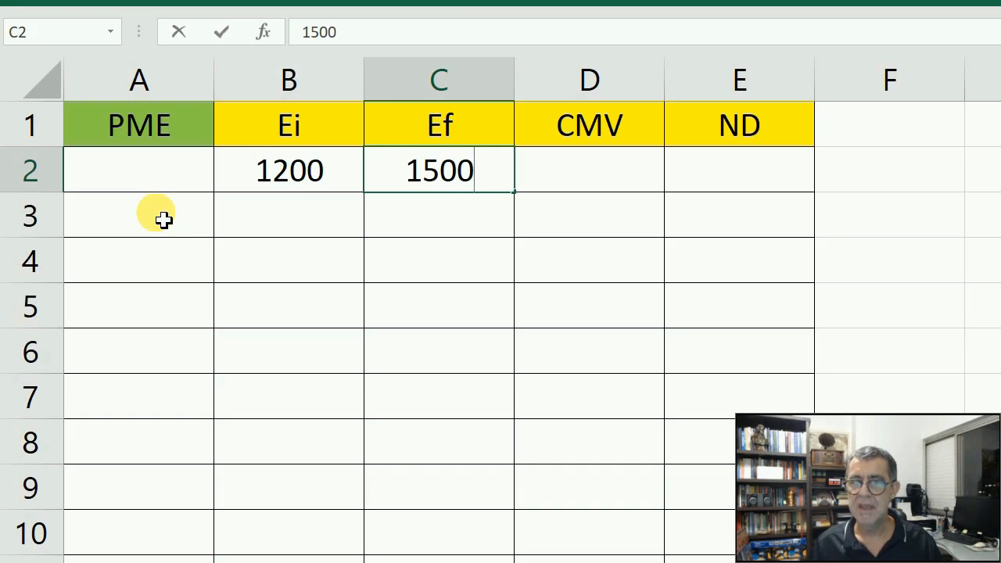
pyautogui.press('Tab')
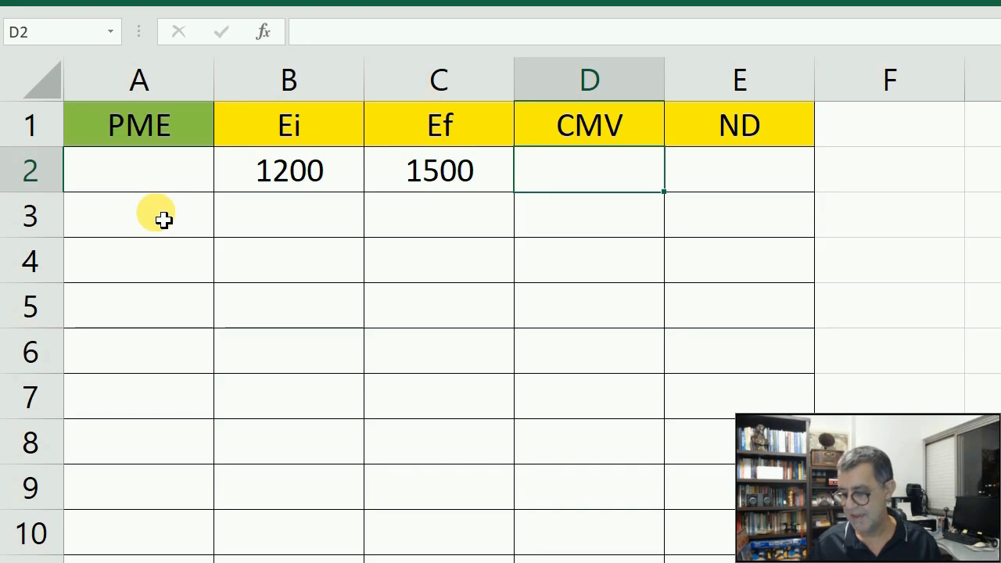
pyautogui.write('12000')
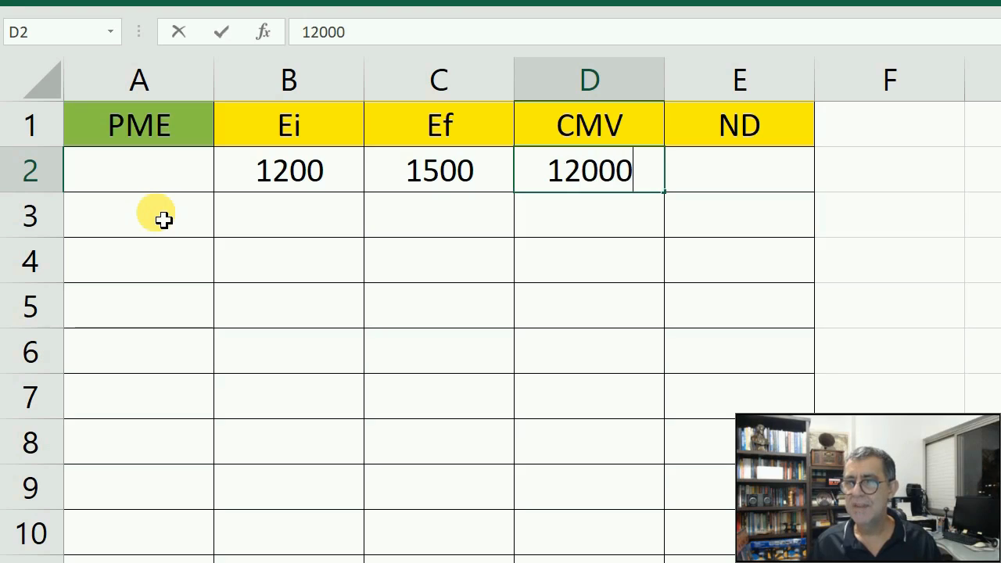
pyautogui.press('Tab')
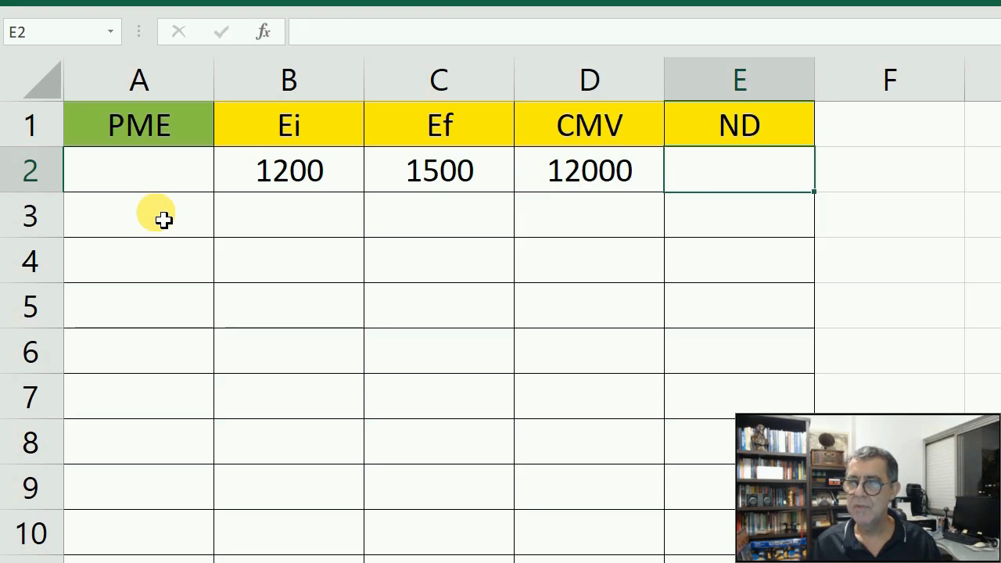
pyautogui.write('365')
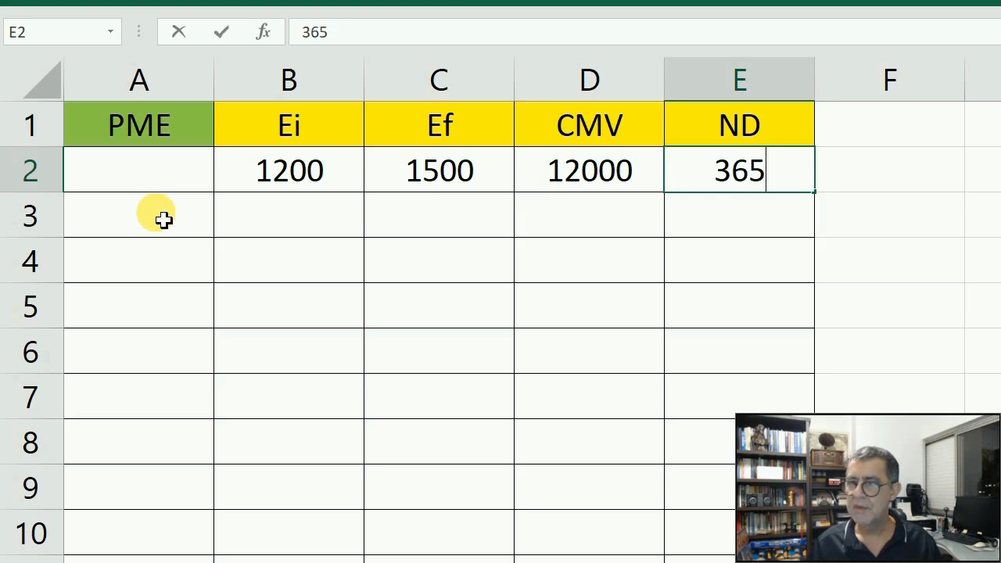
# Calculate the PME in cell A2 with the formula =MÉDIA(B2:C2)/D2*E2.
pyautogui.press('Left')
pyautogui.press('Left')
pyautogui.press('Left')
pyautogui.press('Left')
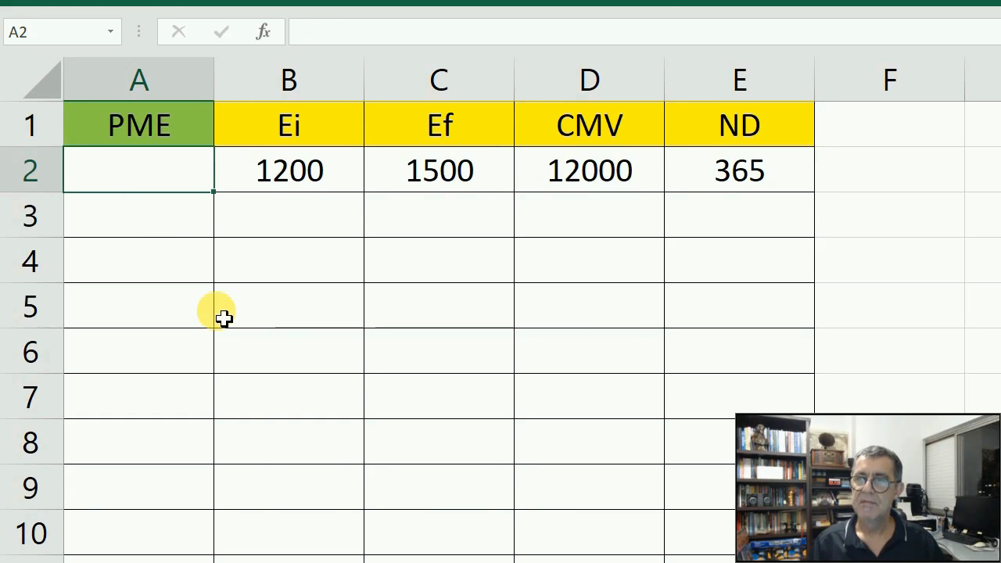
pyautogui.write('=')
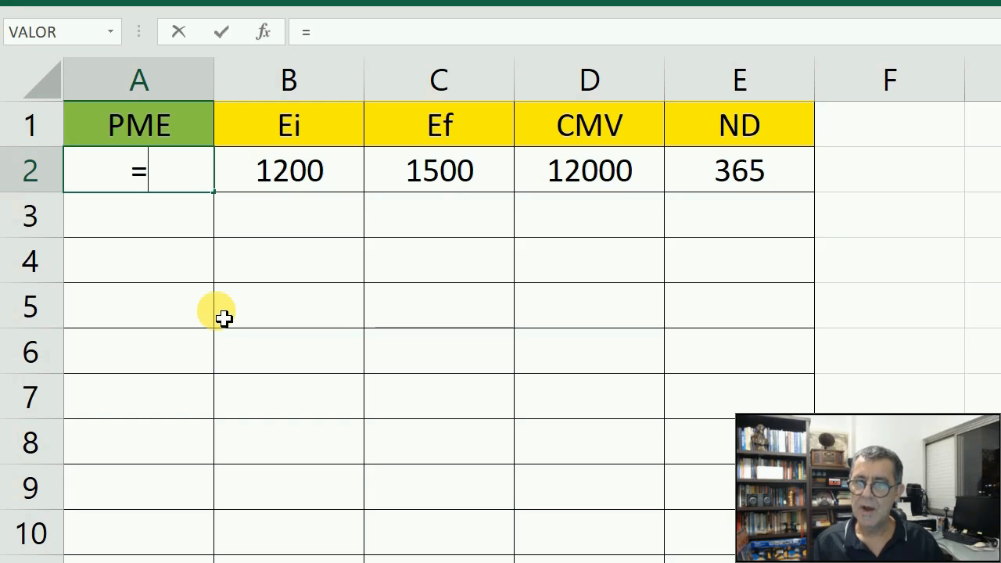
pyautogui.write('media')
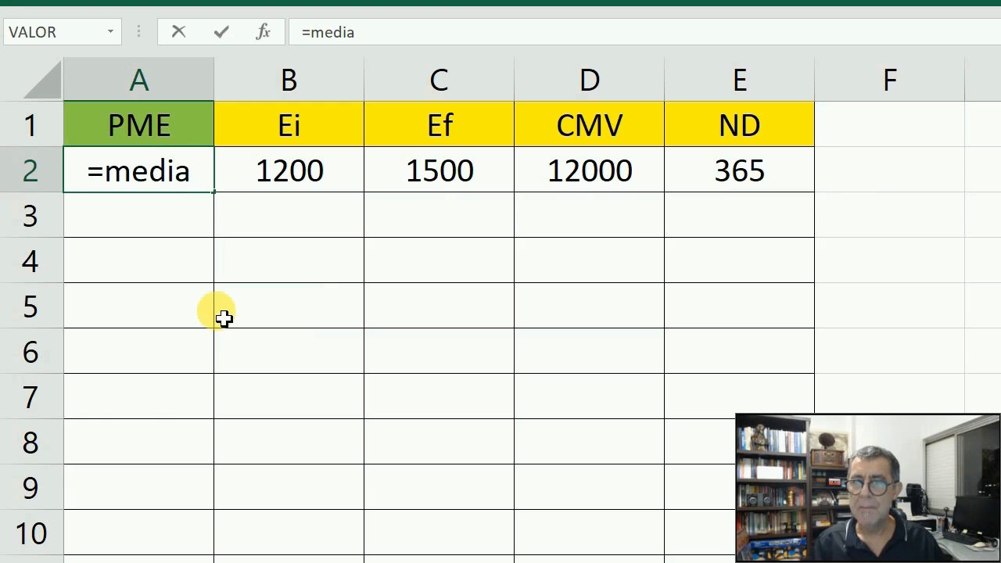
pyautogui.write('(')
pyautogui.moveTo(286, 187); pyautogui.dragTo(392, 179)
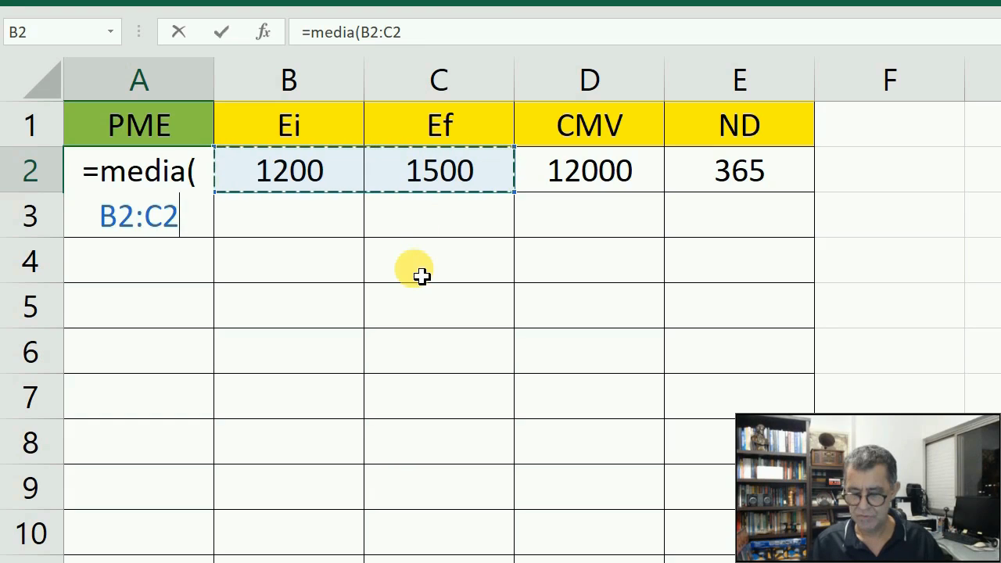
pyautogui.write(')')
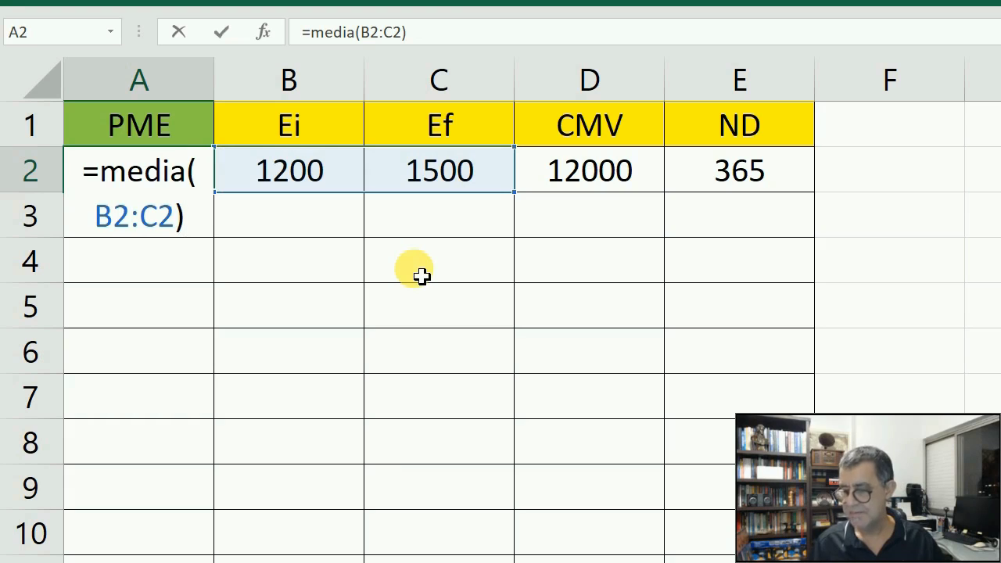
pyautogui.write('/')
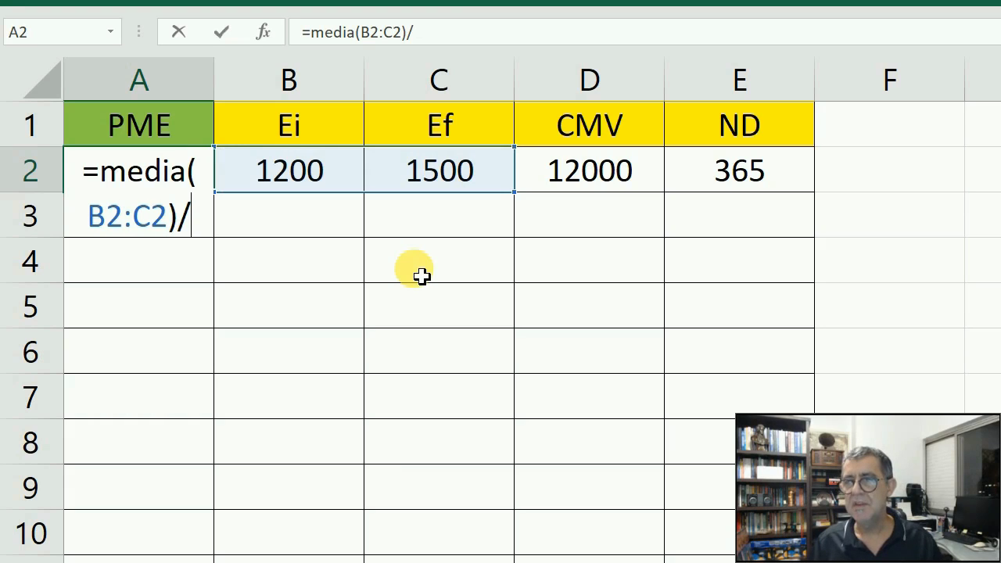
pyautogui.click(597, 181)
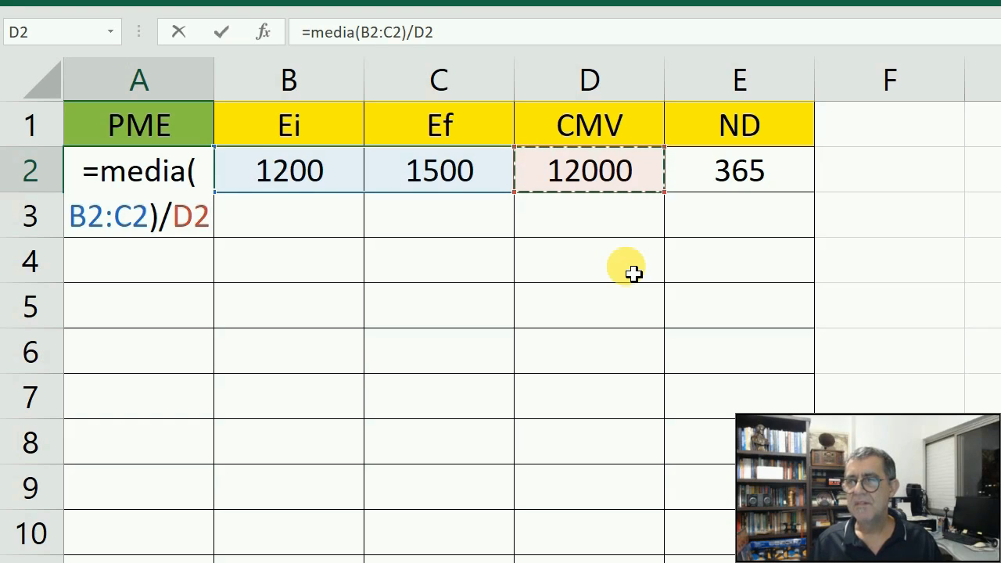
pyautogui.write('*')
pyautogui.click(732, 185)
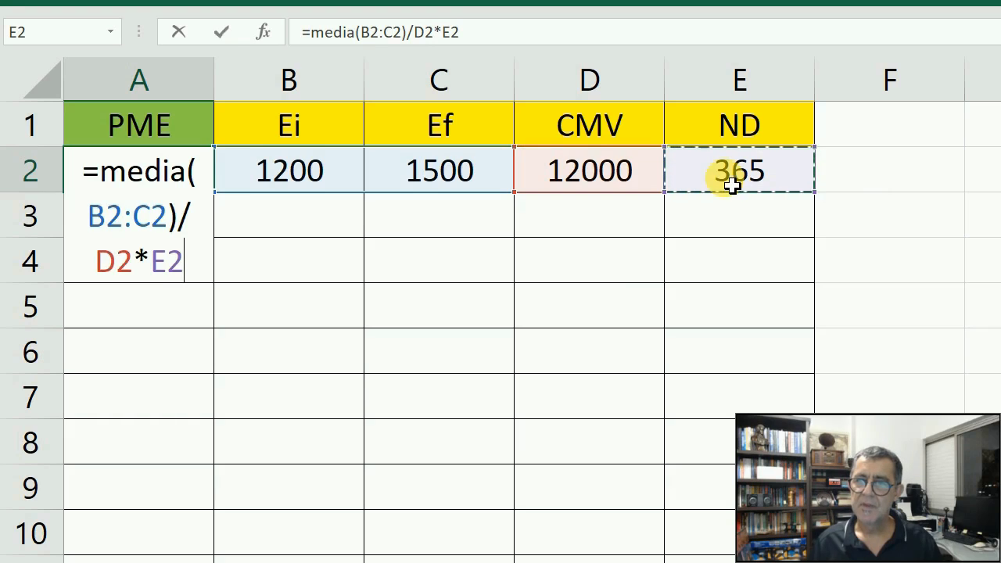
pyautogui.press('Return')
pyautogui.press('Up')
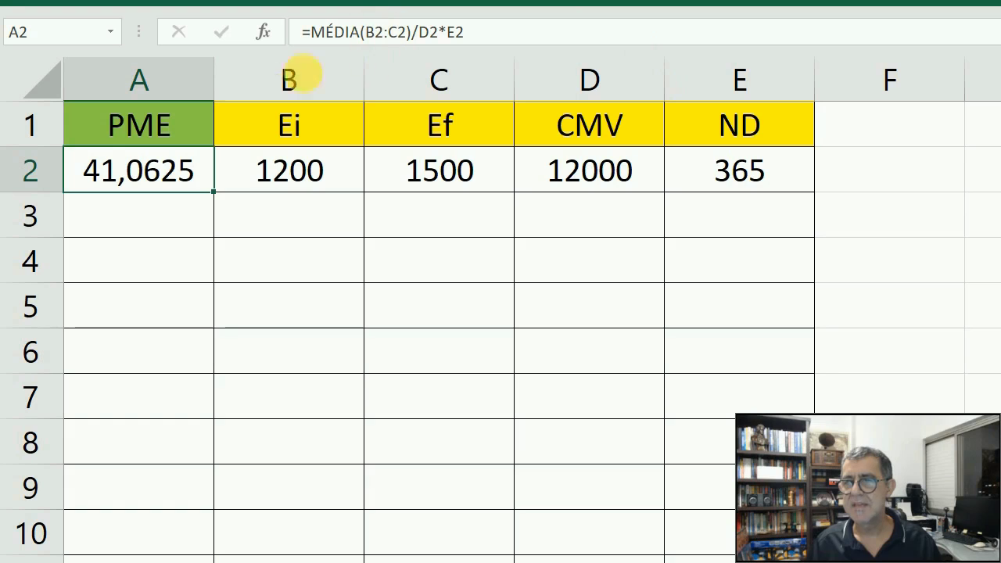
# Widen column A enough to show the whole PME formula and review the formula in cell A2.
pyautogui.moveTo(223, 88); pyautogui.dragTo(391, 112)
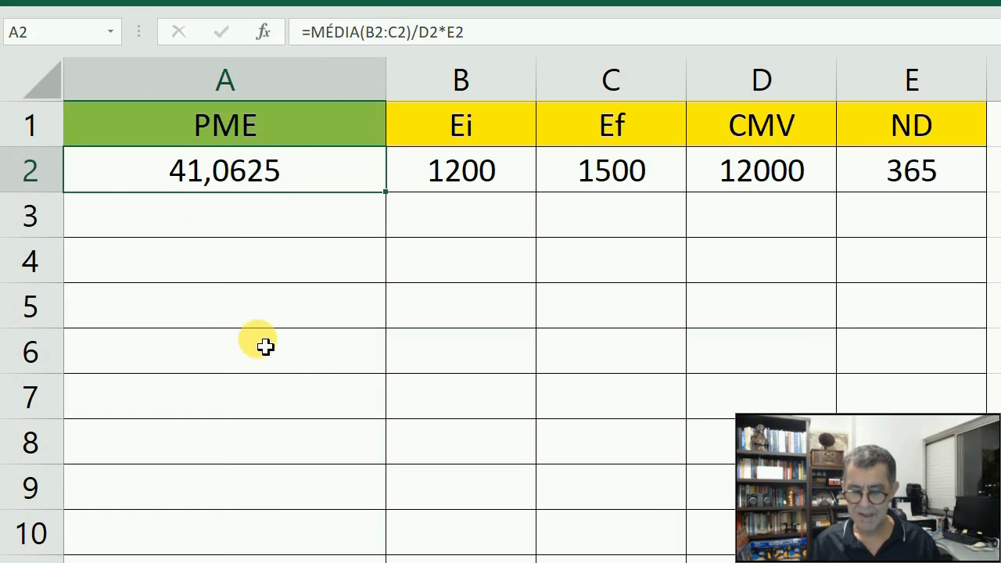
pyautogui.press('F2')
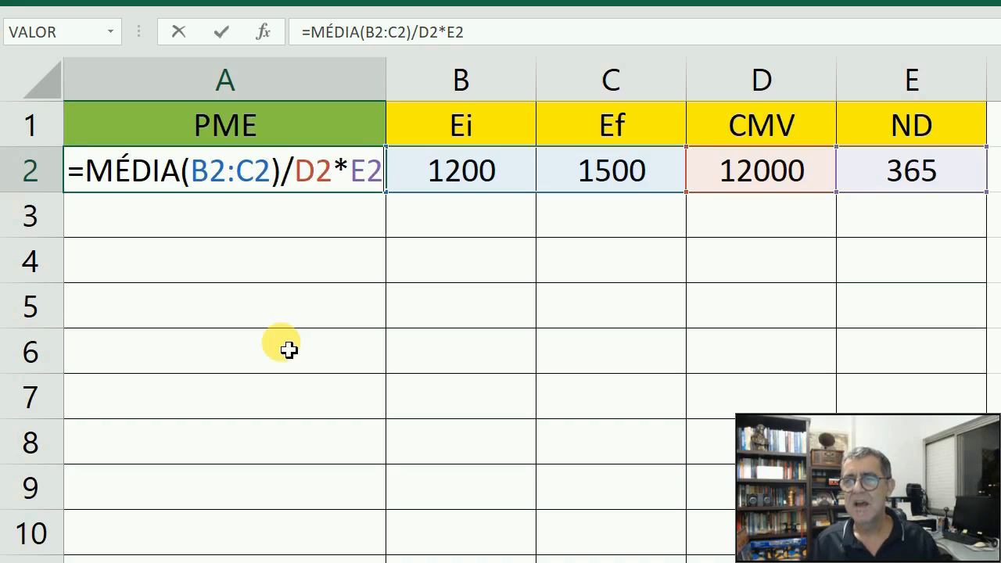
pyautogui.press('Return')
pyautogui.press('Up')
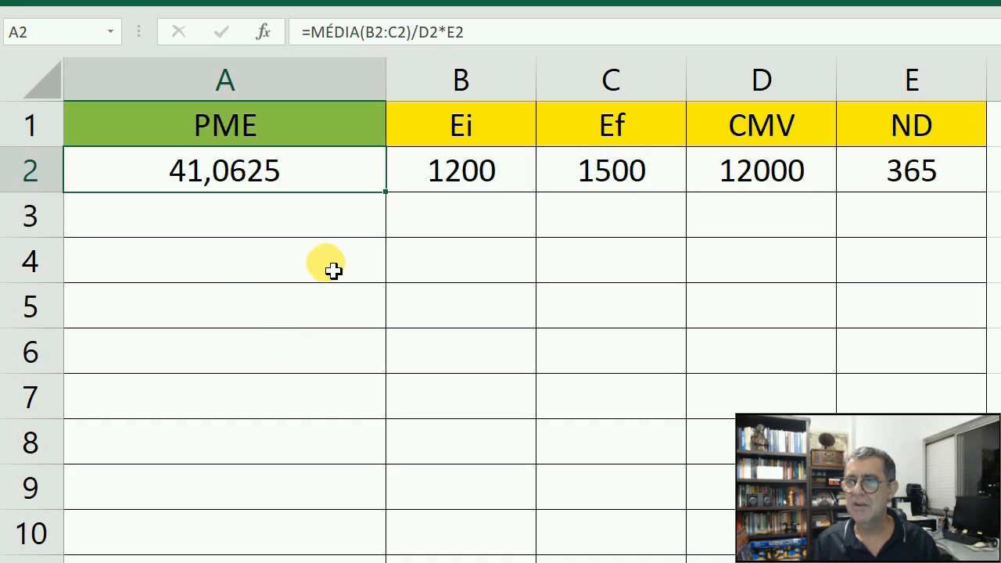
# Reduce the PME result in cell A2 to one decimal place.
pyautogui.click(157, 4)
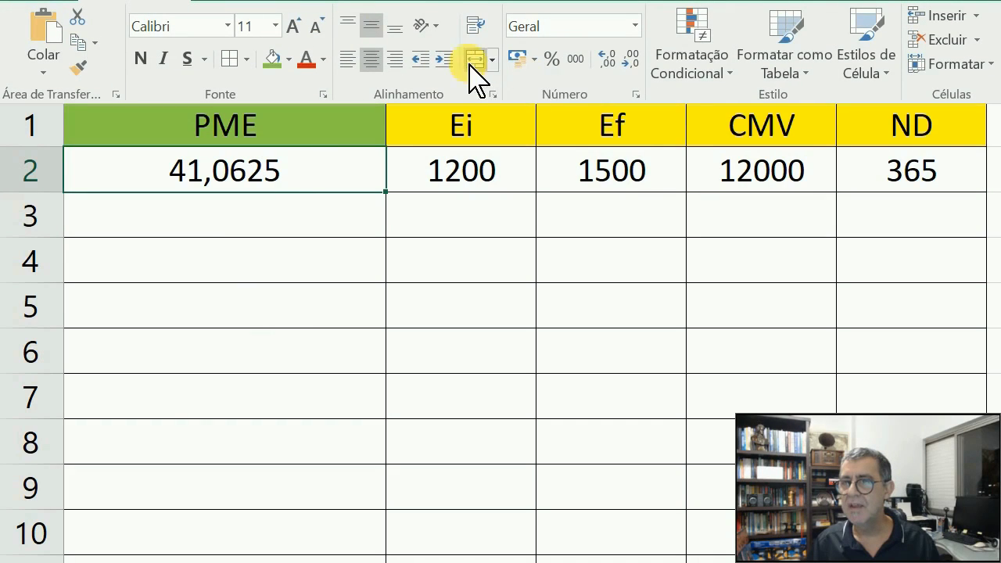
pyautogui.click(630, 69)
pyautogui.click(631, 69)
pyautogui.click(631, 69)
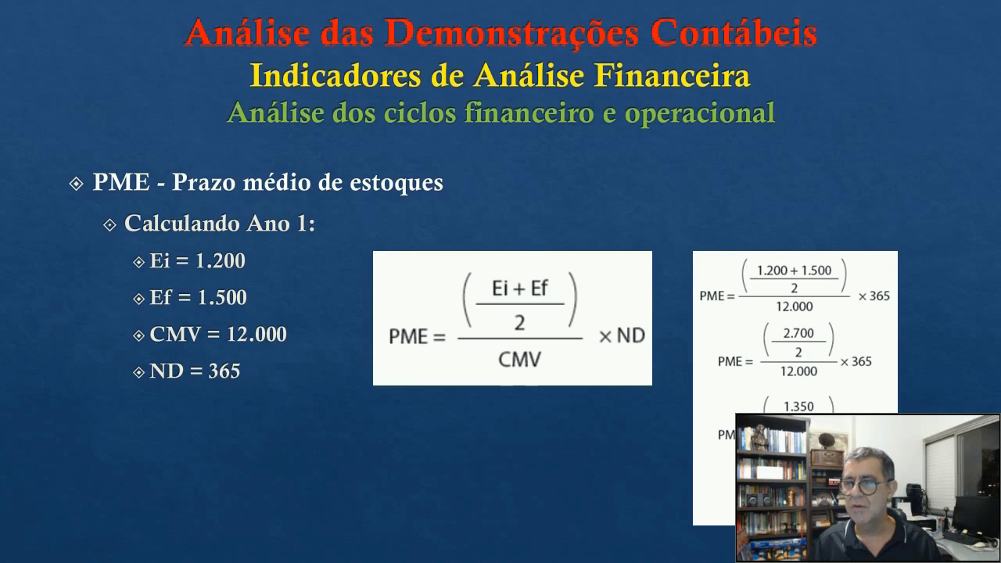
pyautogui.moveTo(816, 525); pyautogui.dragTo(72, 560)
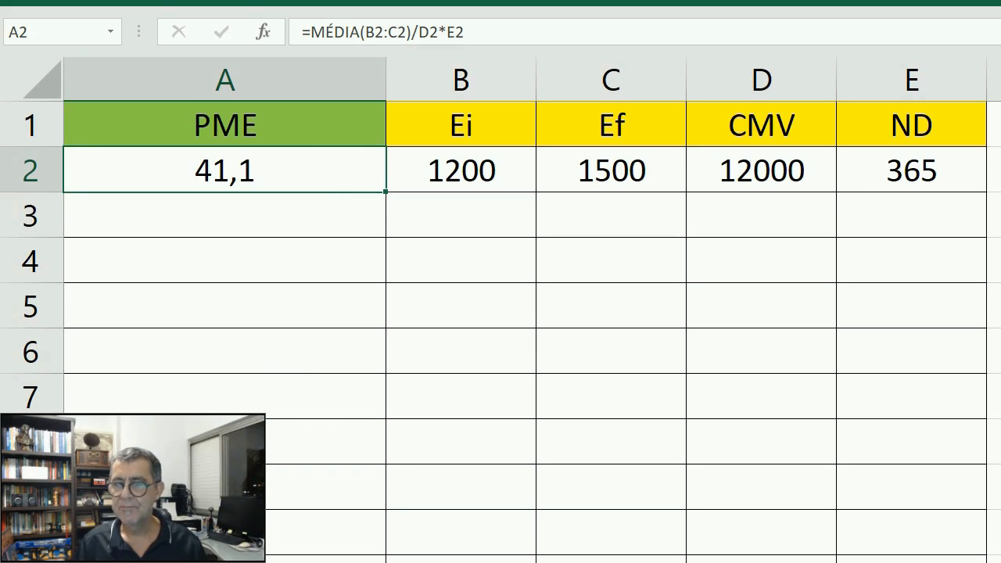
# Fill in row 3 with Ei 1500, Ef 3500, CMV 15000 and ND 365, and copy the PME formula from A2 into A3.
pyautogui.click(466, 223)
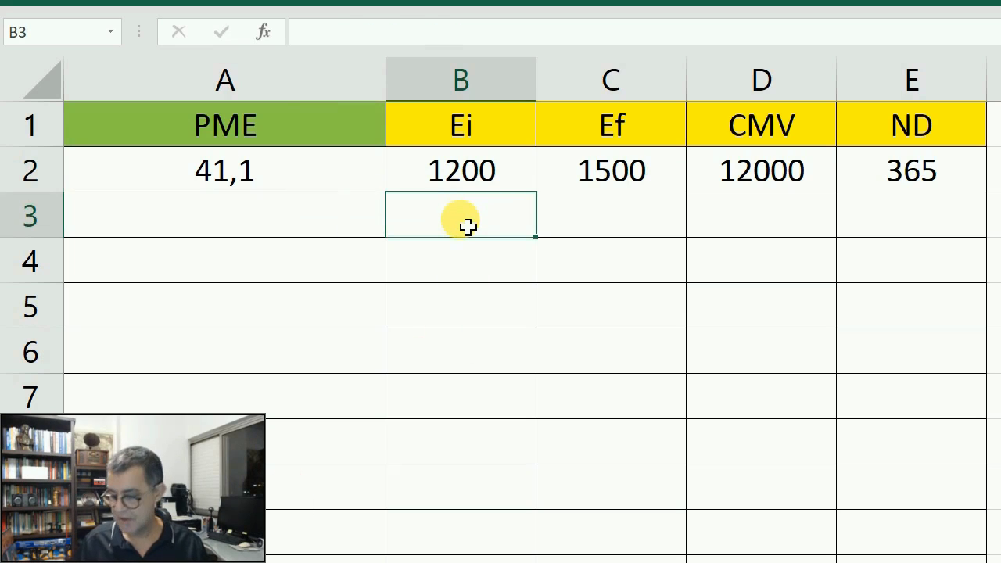
pyautogui.write('1500')
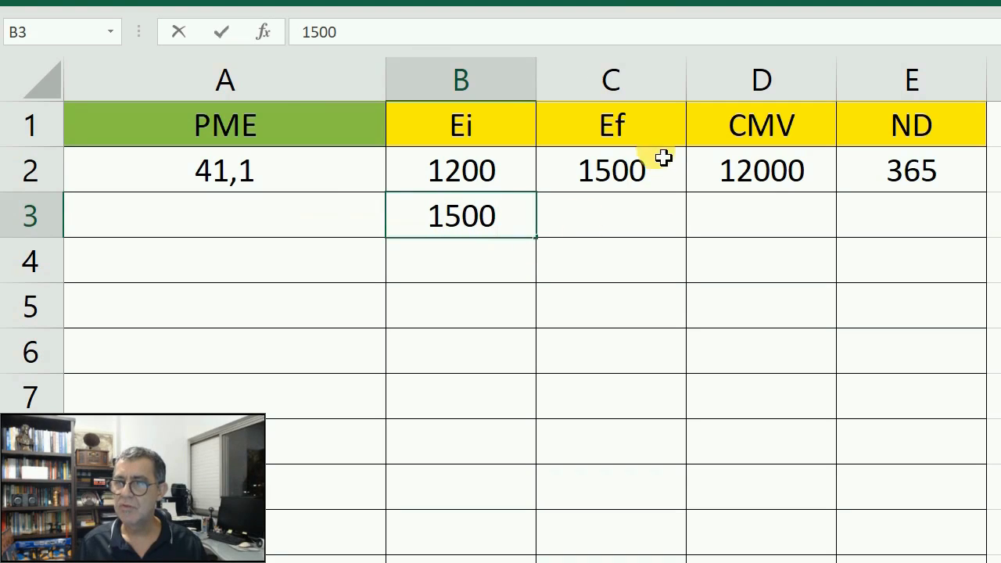
pyautogui.click(618, 236)
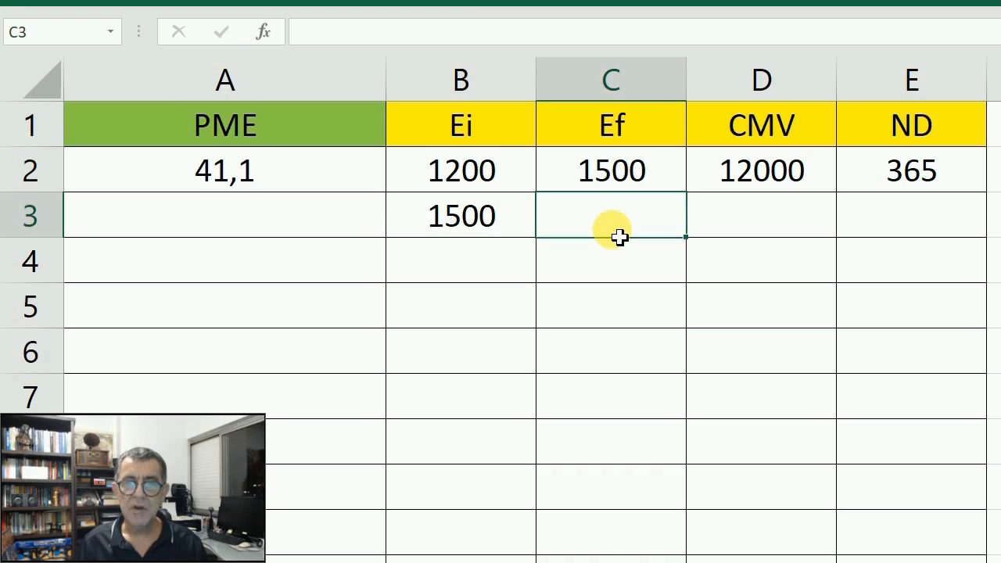
pyautogui.write('3500')
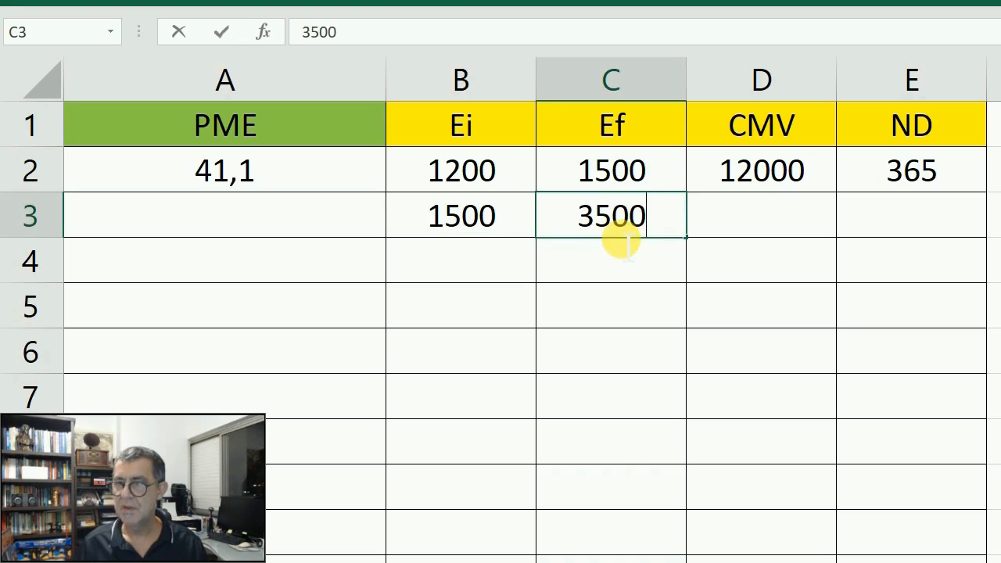
pyautogui.press('Tab')
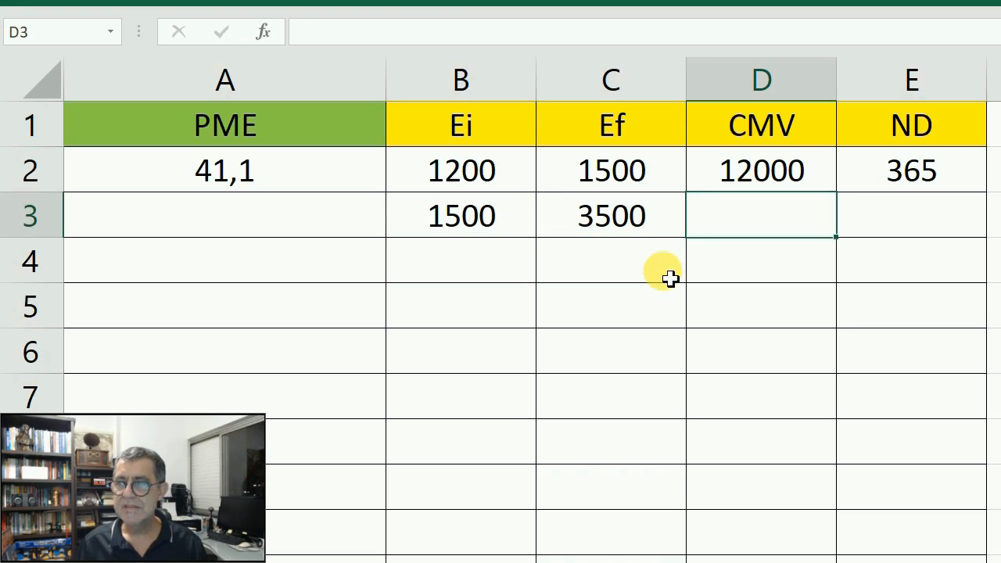
pyautogui.write('150')
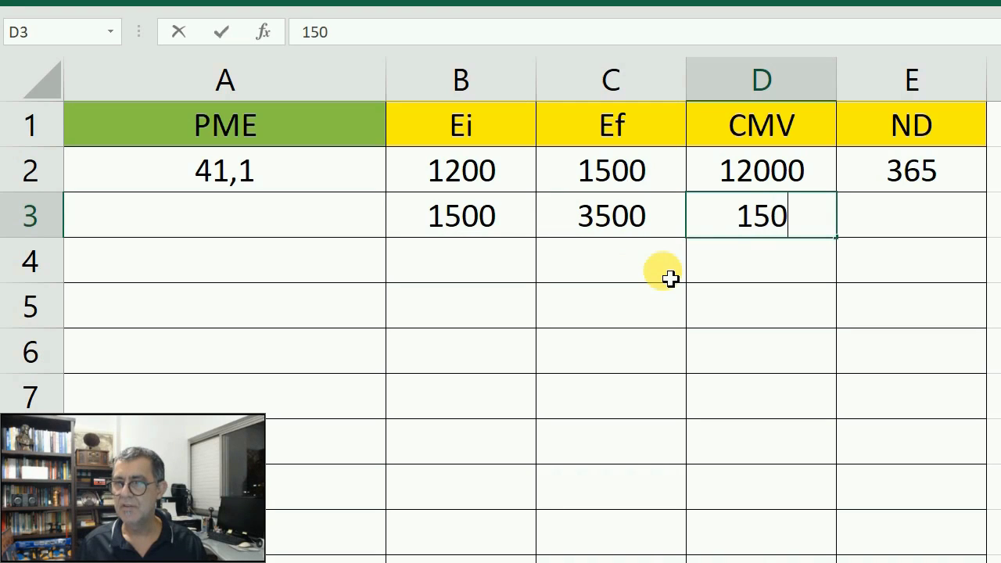
pyautogui.write('00')
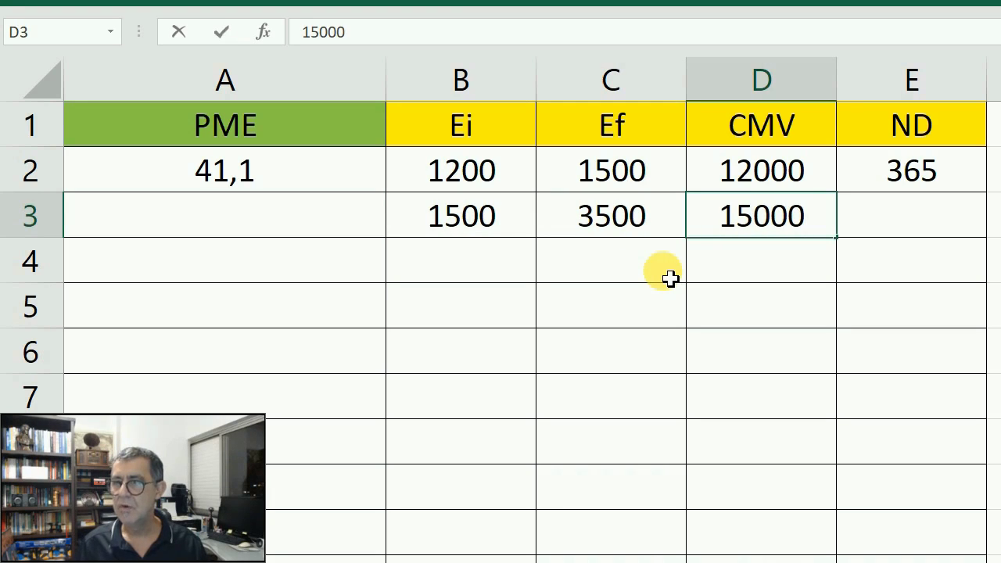
pyautogui.press('Tab')
pyautogui.write('365')
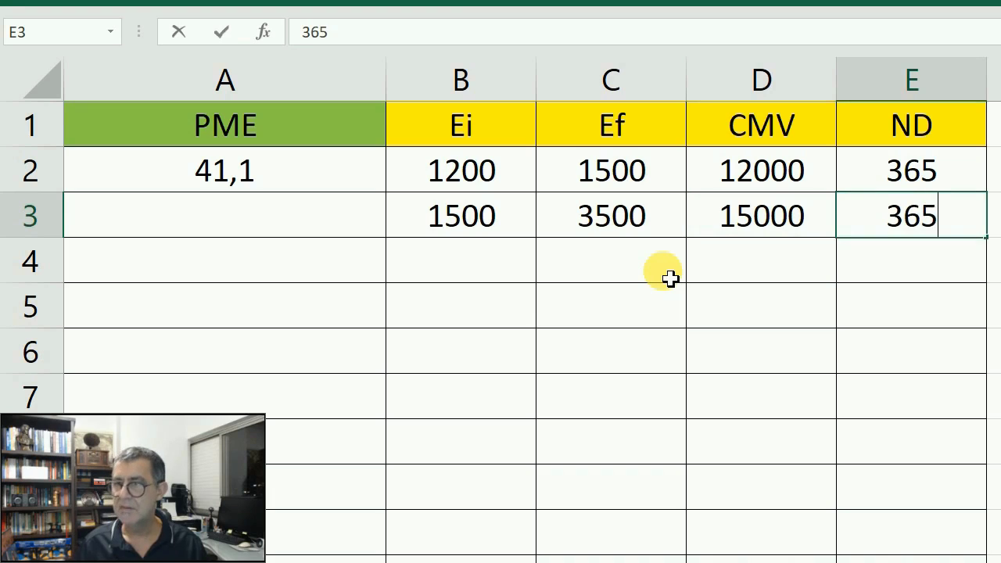
pyautogui.click(167, 171)
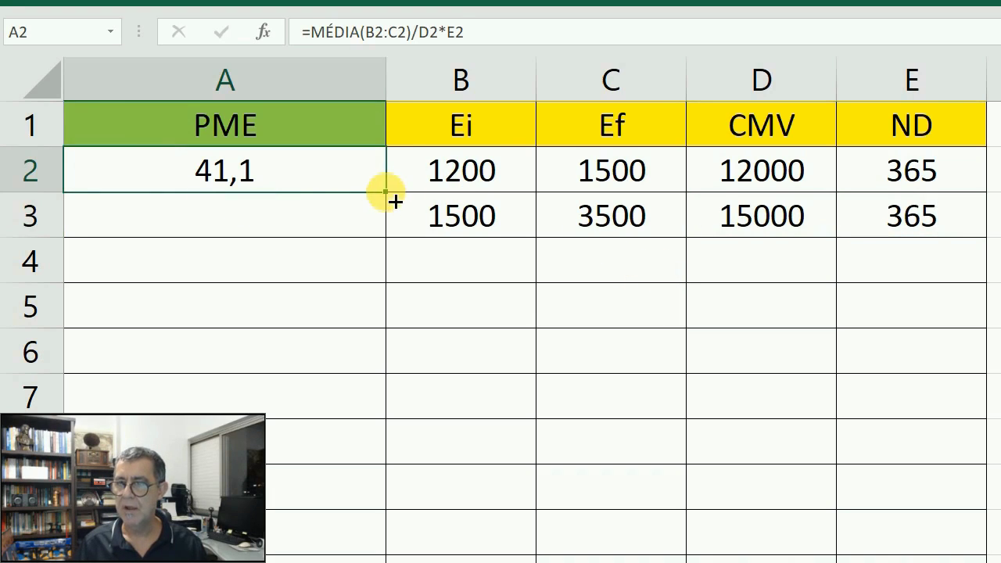
pyautogui.moveTo(394, 196); pyautogui.dragTo(401, 235)
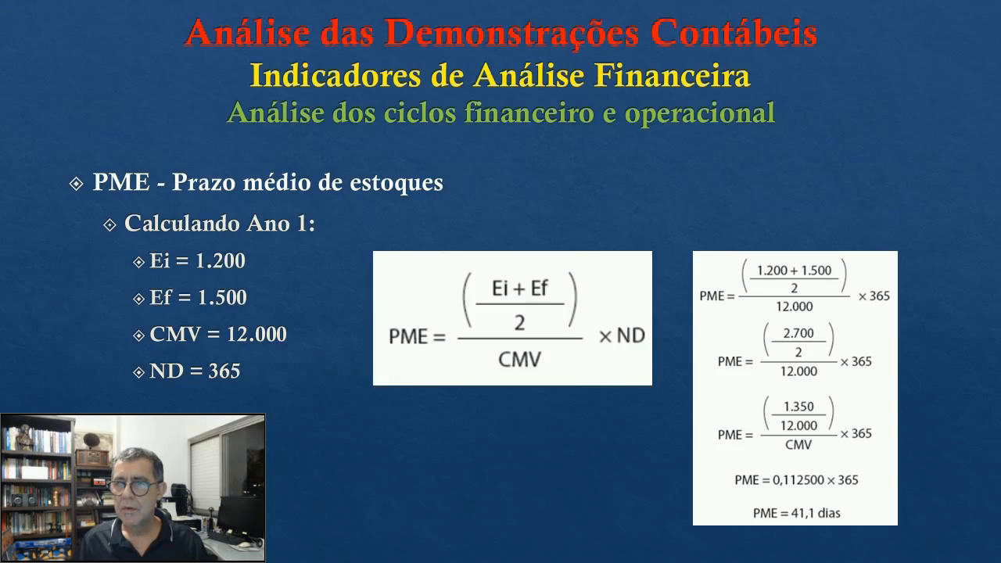
pyautogui.press('Right')
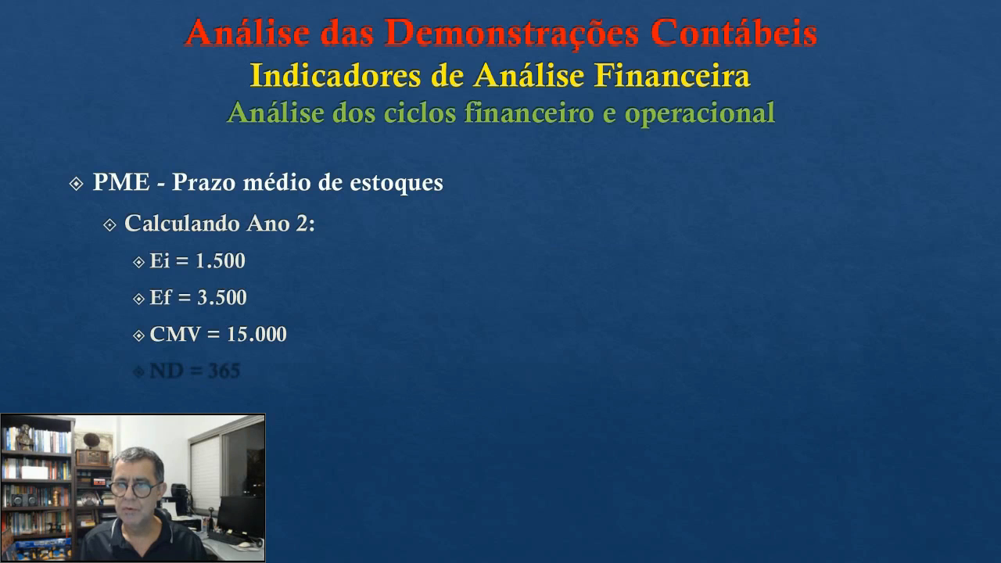
pyautogui.press('Right')
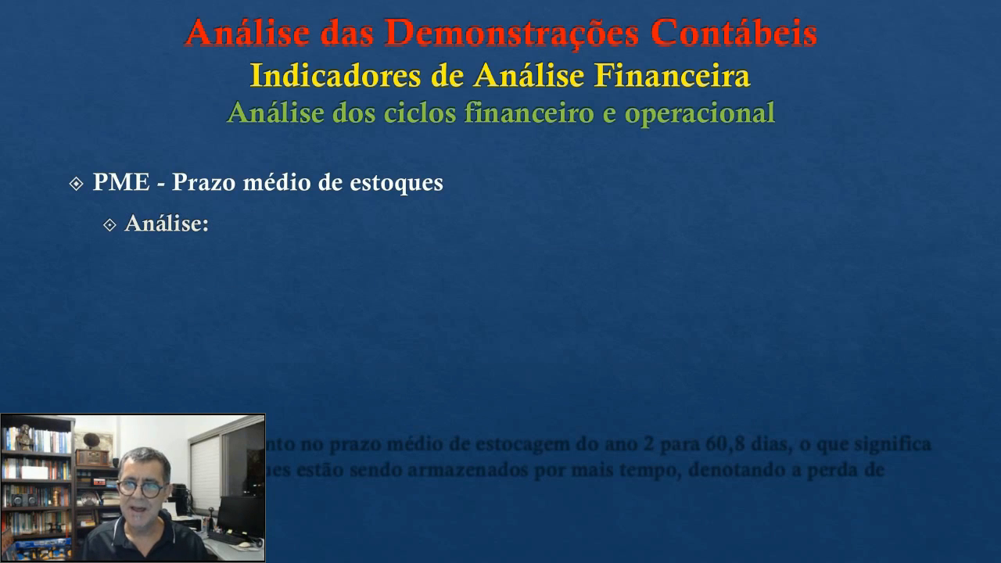
pyautogui.press('Right')
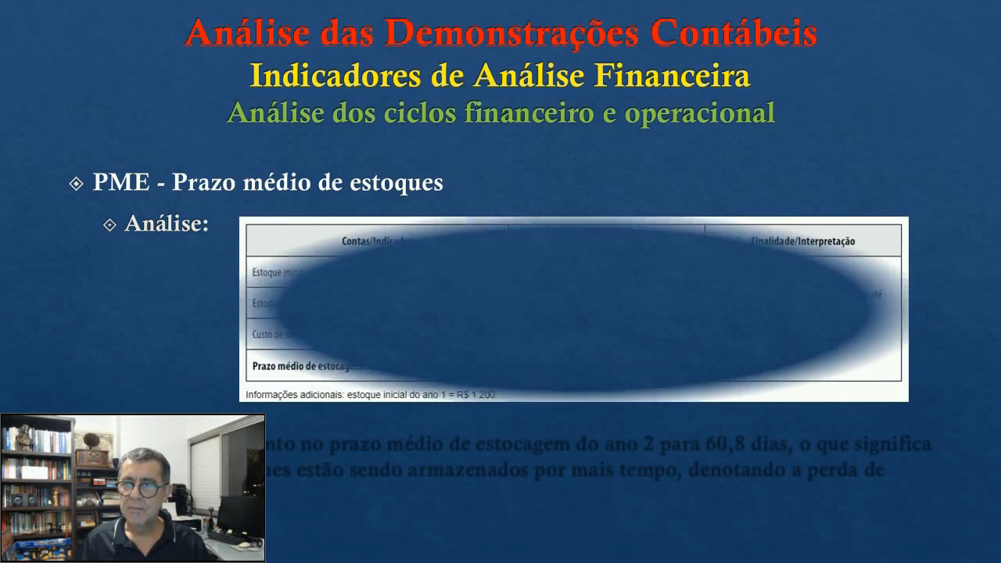
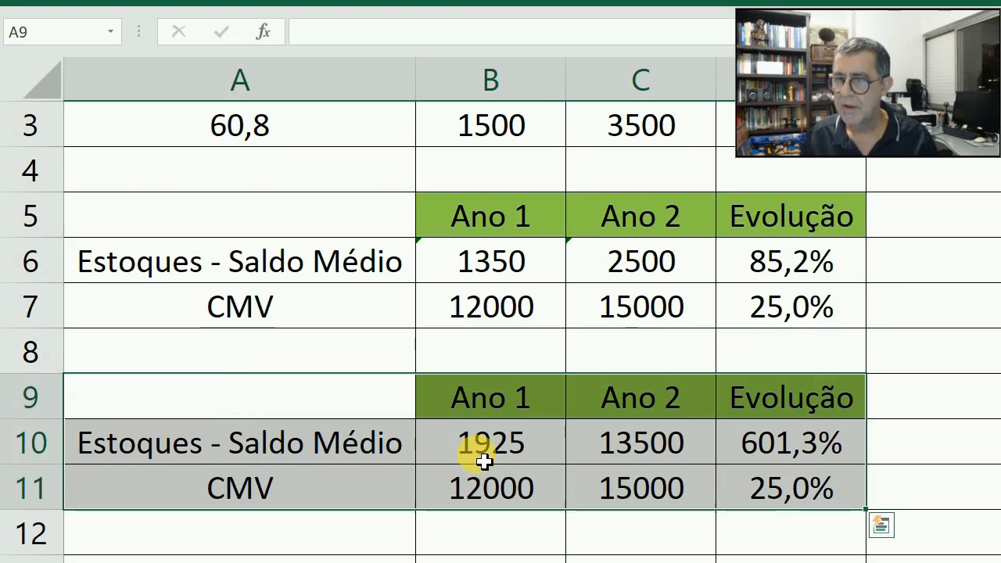
# In the second comparison table, replace the Ano 1 average stock balance in B10 with 1350 and clear the Ano 2 balance in C10.
pyautogui.click(485, 462)
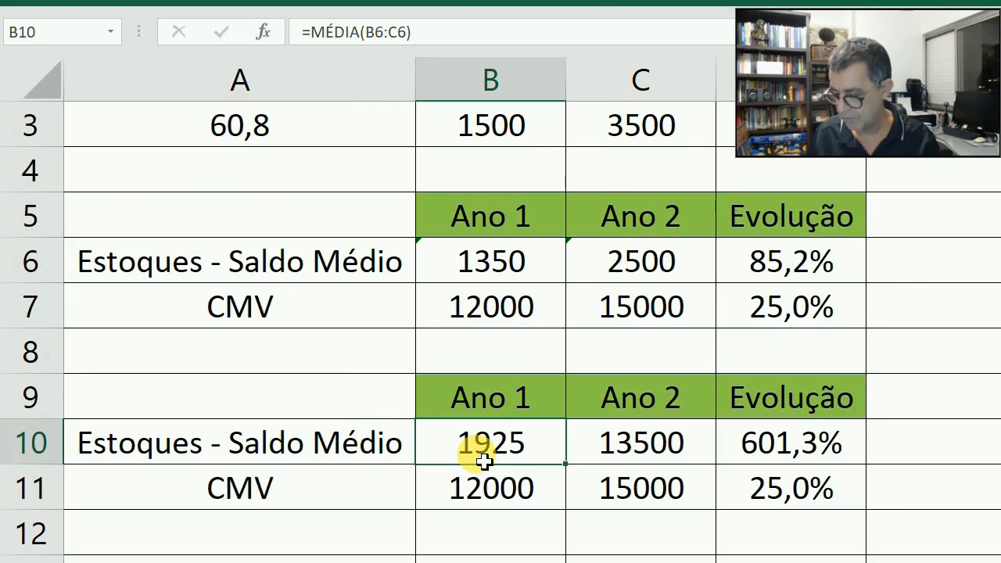
pyautogui.write('135')
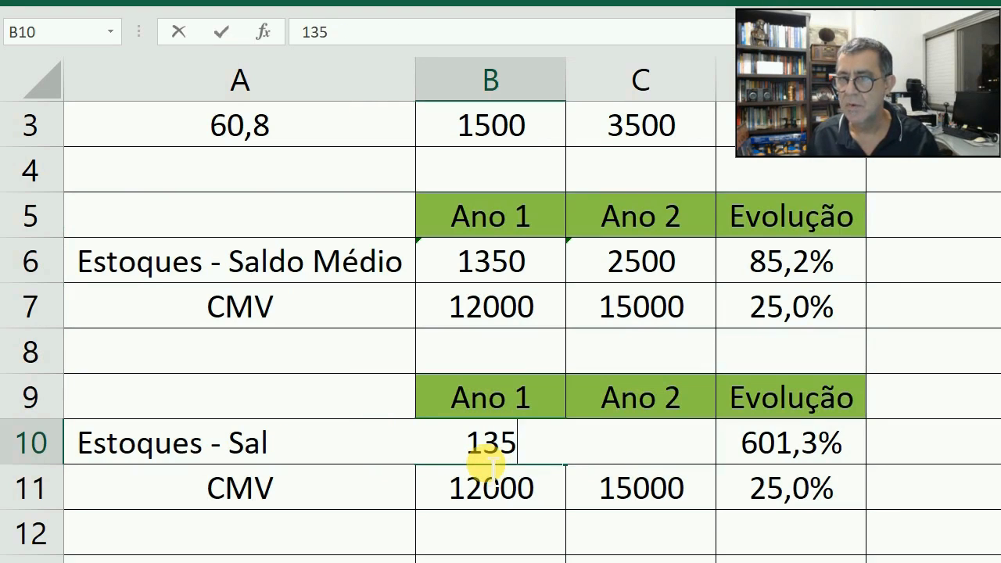
pyautogui.write('0')
pyautogui.press('Tab')
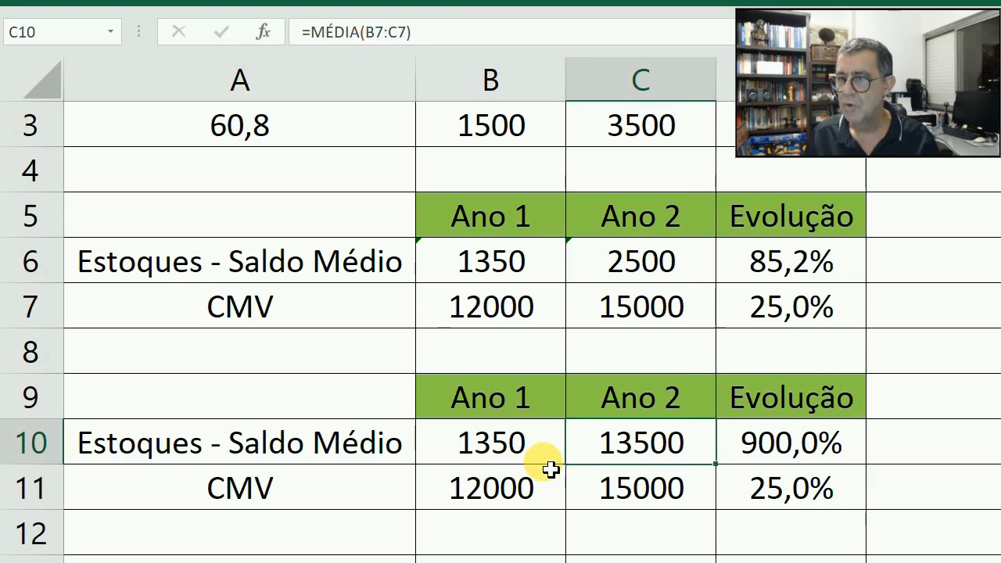
pyautogui.press('Delete')
# Set the Evolução of the average stock balance in D10 to 25%.
pyautogui.press('Right')
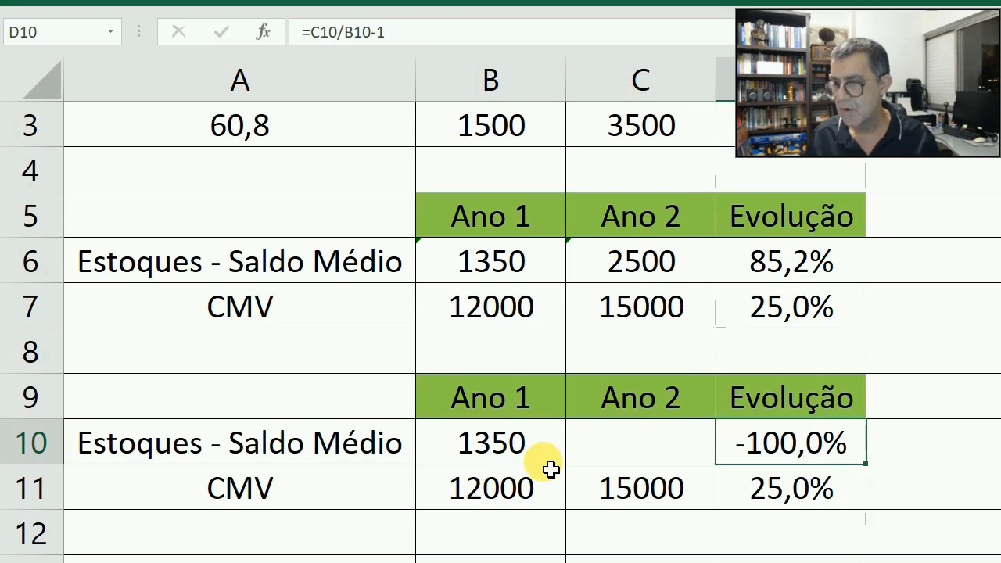
pyautogui.write('25')
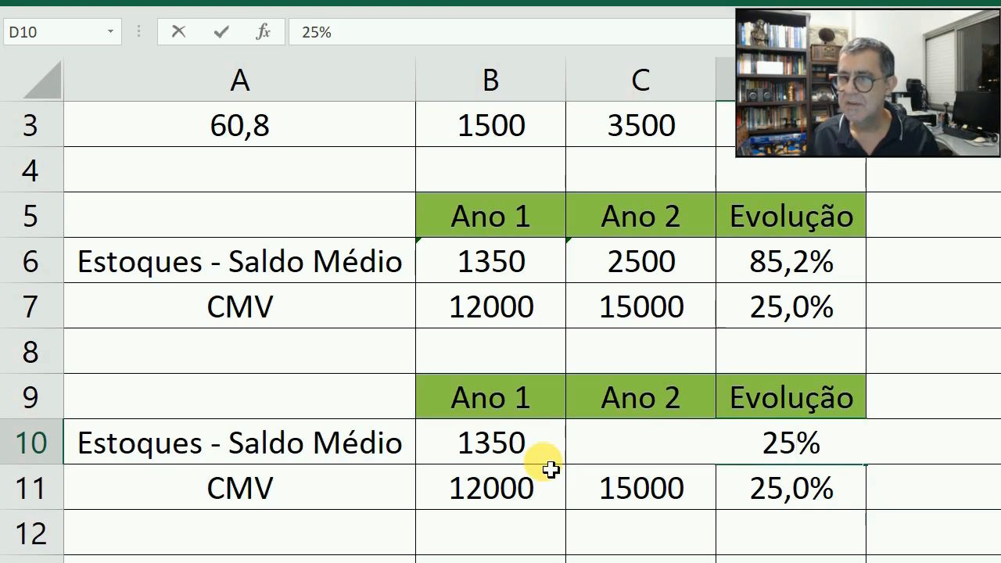
pyautogui.press('Return')
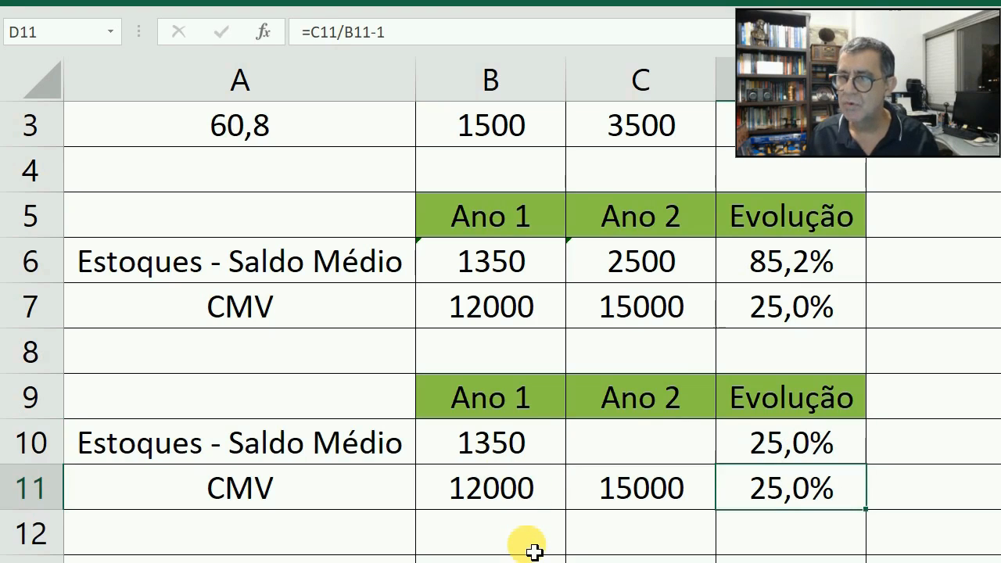
pyautogui.press('Down')
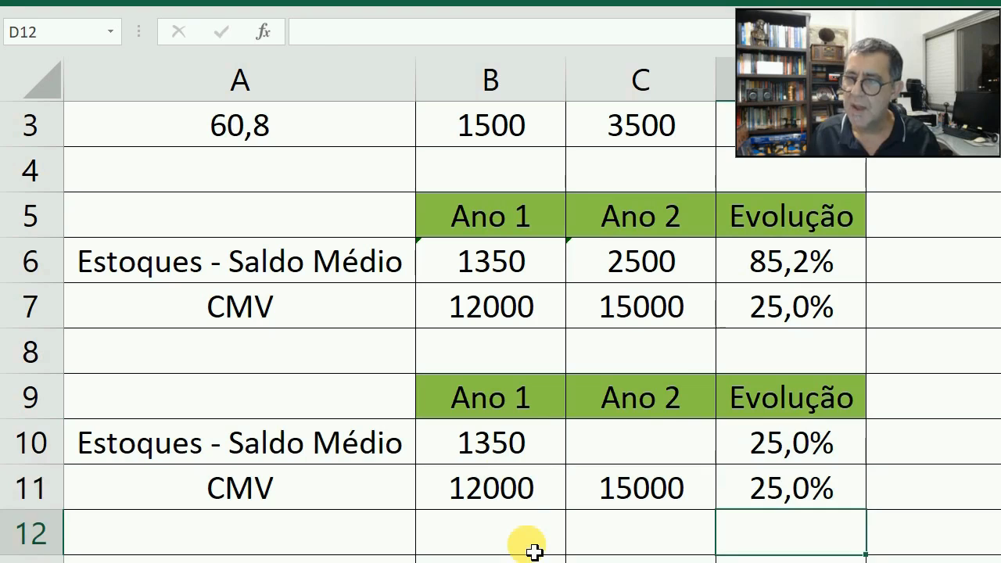
pyautogui.press('Up')
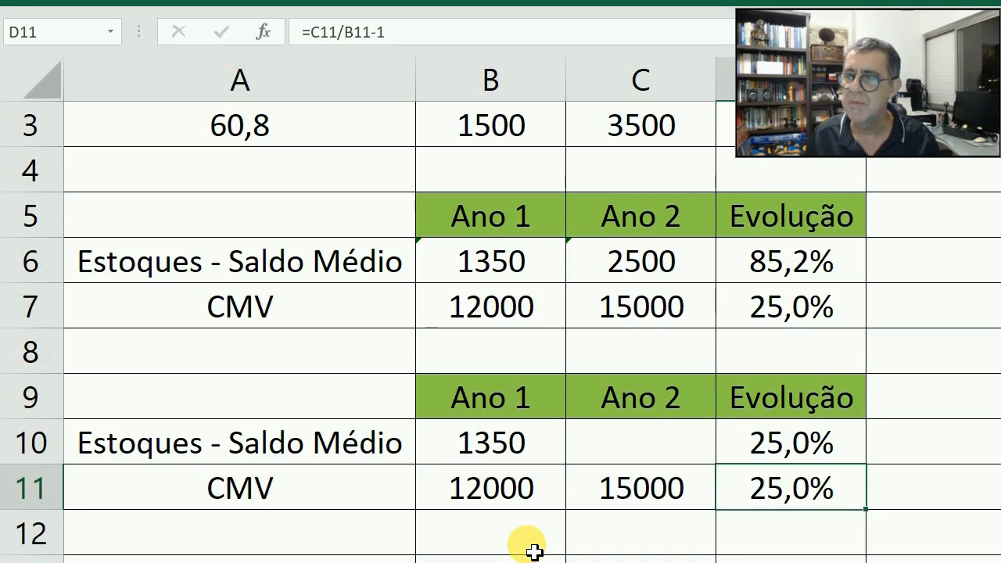
# Calculate the Ano 2 average stock balance in C10 with the formula =(D10+1)*B10.
pyautogui.press('Left')
pyautogui.press('Left')
pyautogui.press('Up')
pyautogui.press('Right')
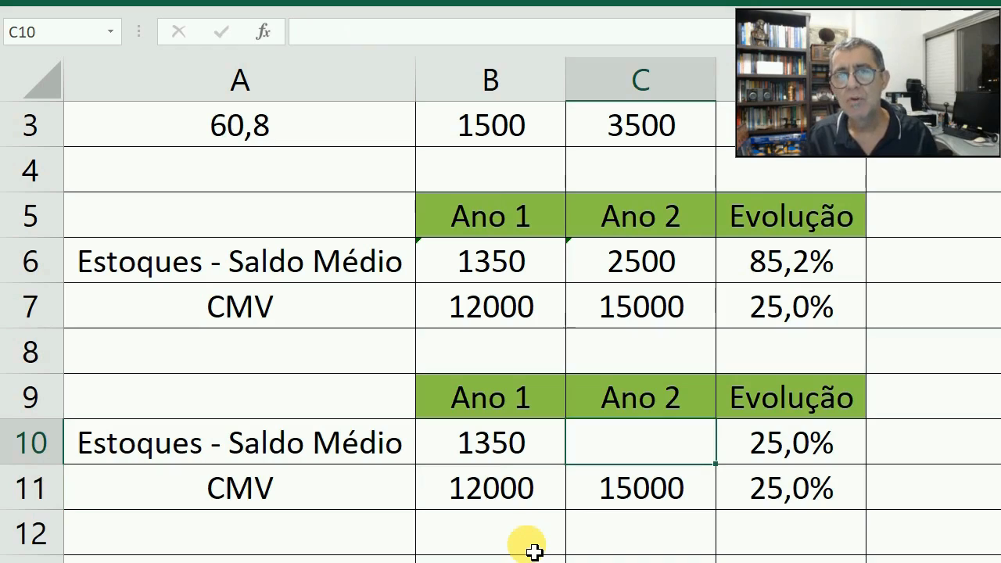
pyautogui.write('=')
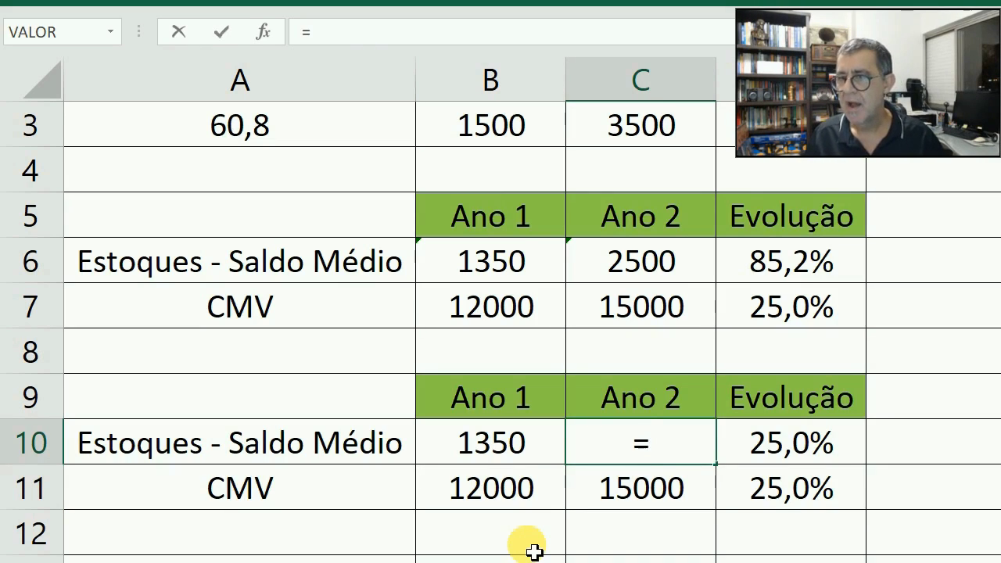
pyautogui.write('(')
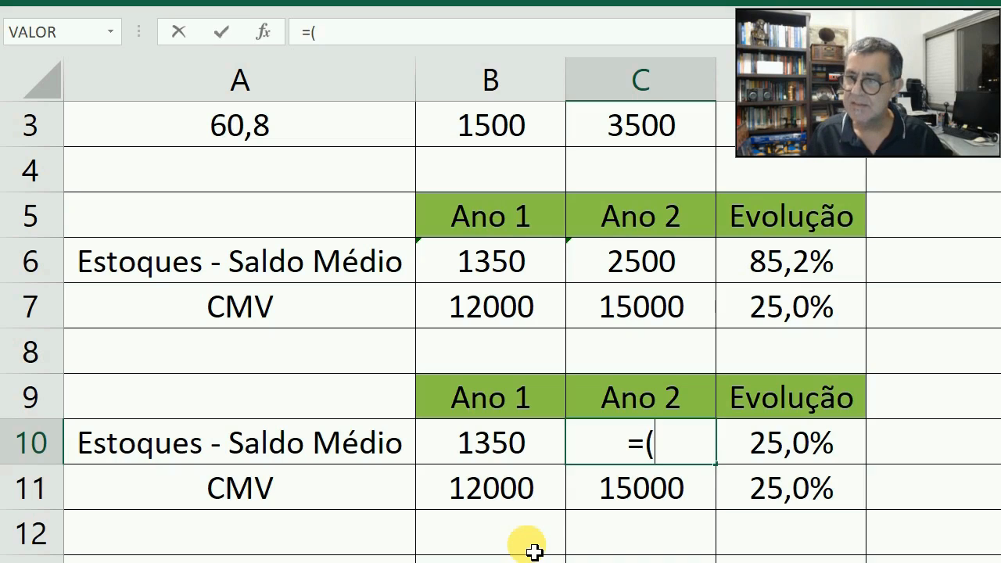
pyautogui.press('Right')
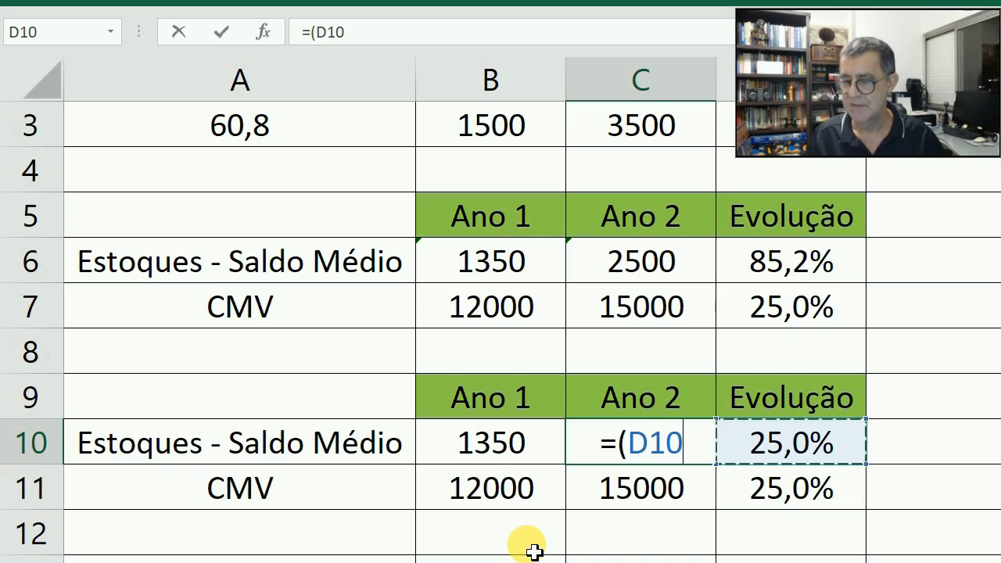
pyautogui.write('+1')
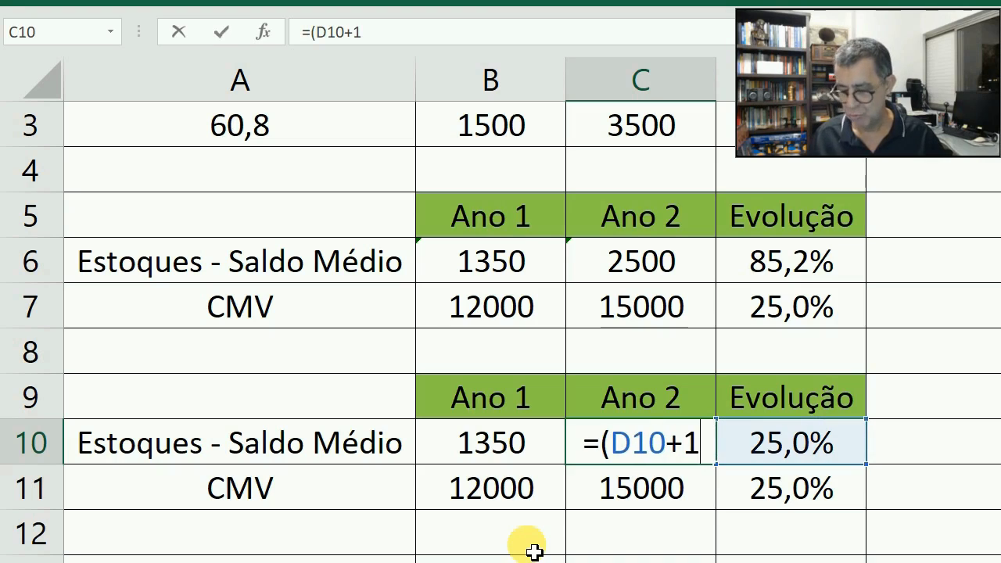
pyautogui.write(')')
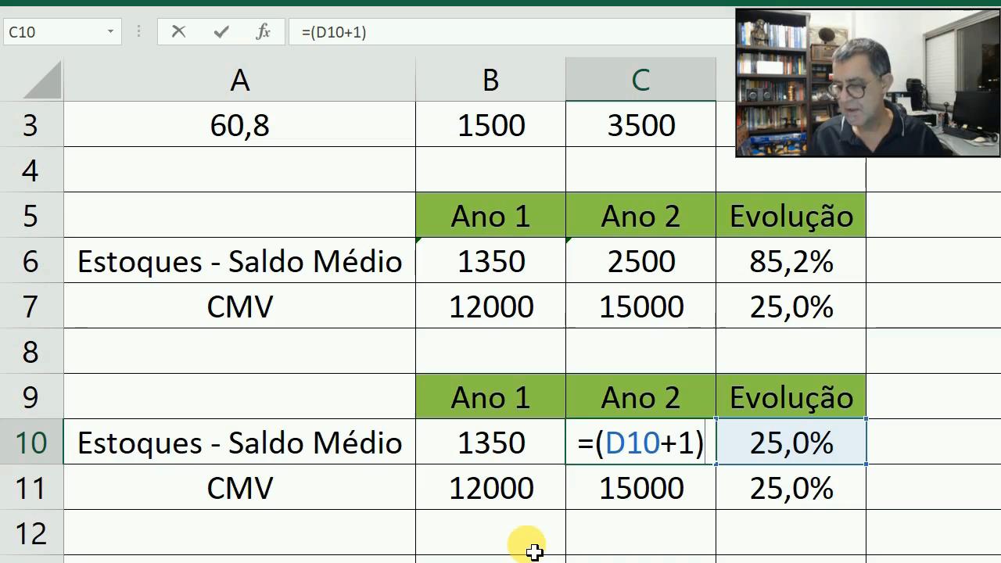
pyautogui.write('*')
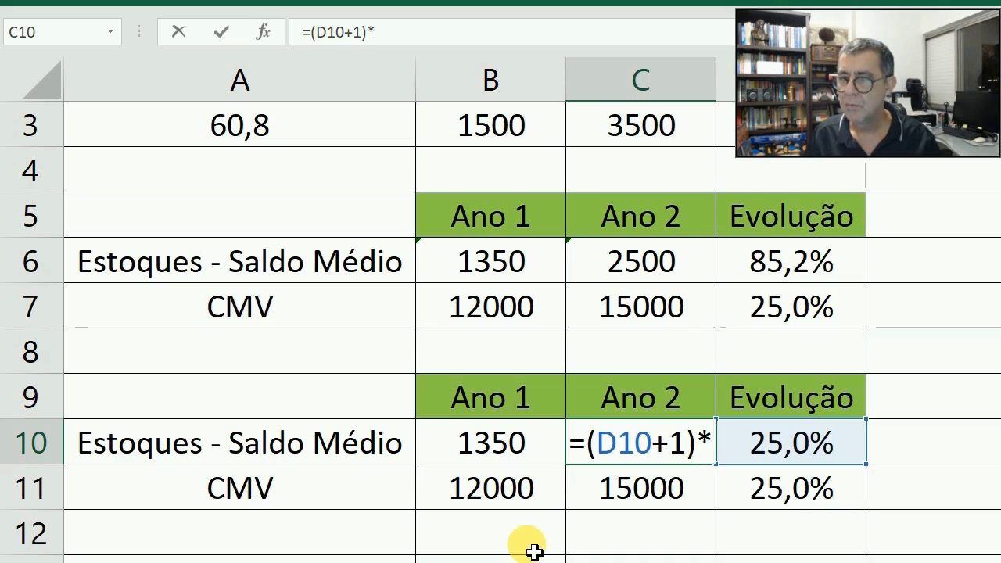
pyautogui.click(478, 454)
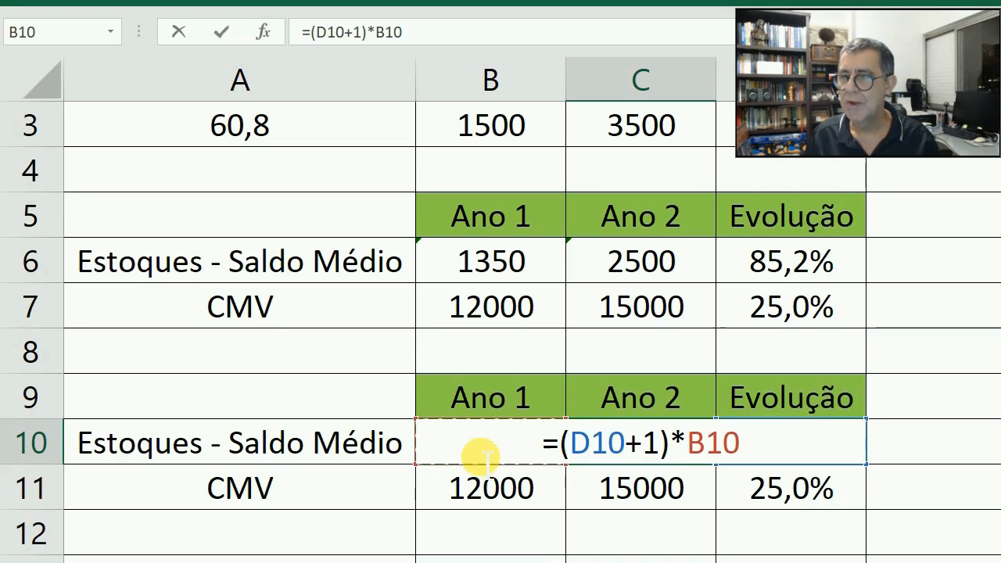
pyautogui.press('Return')
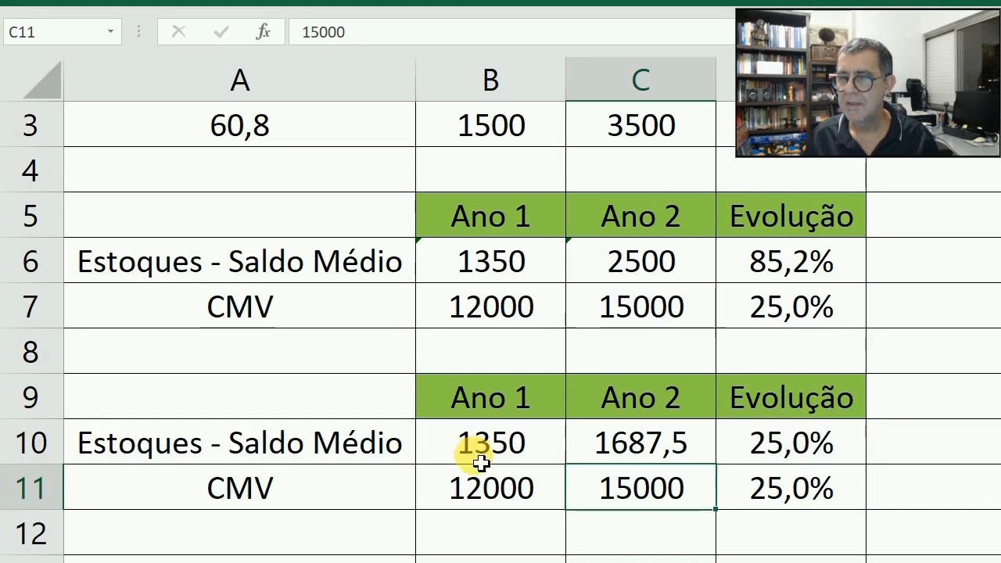
# Reduce the Ano 2 average stock balance in C10 to no decimal places.
pyautogui.press('Up')
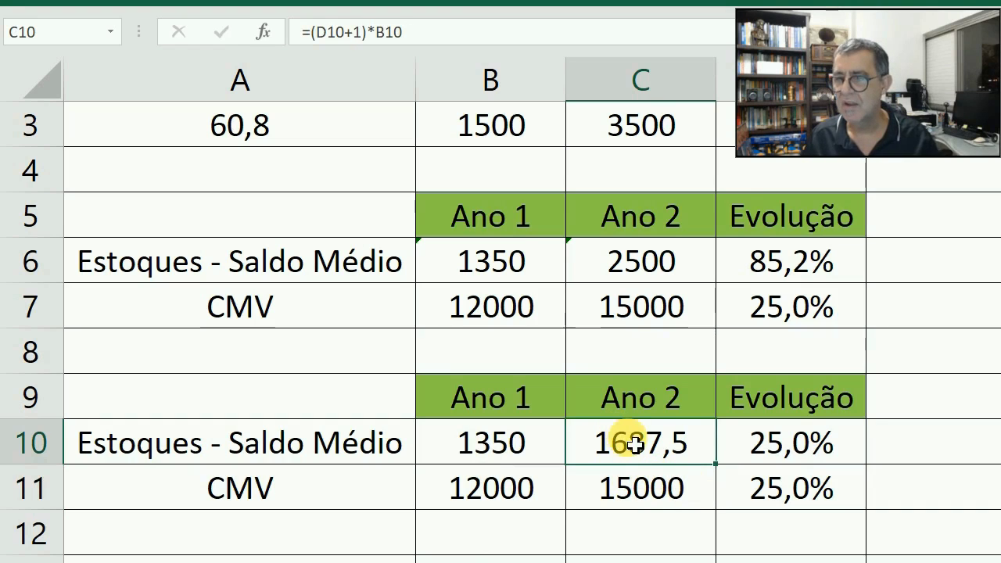
pyautogui.click(164, 4)
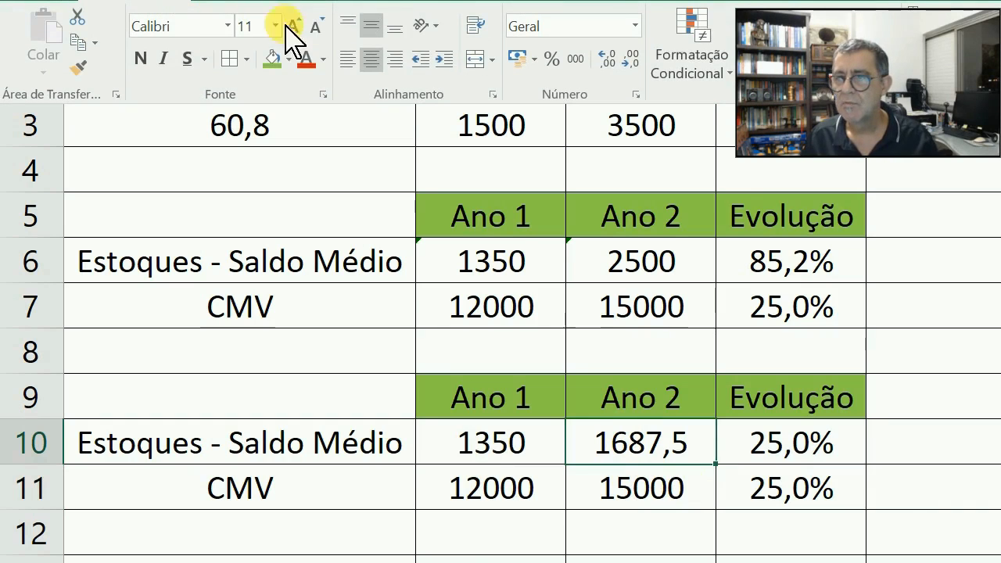
pyautogui.click(616, 61)
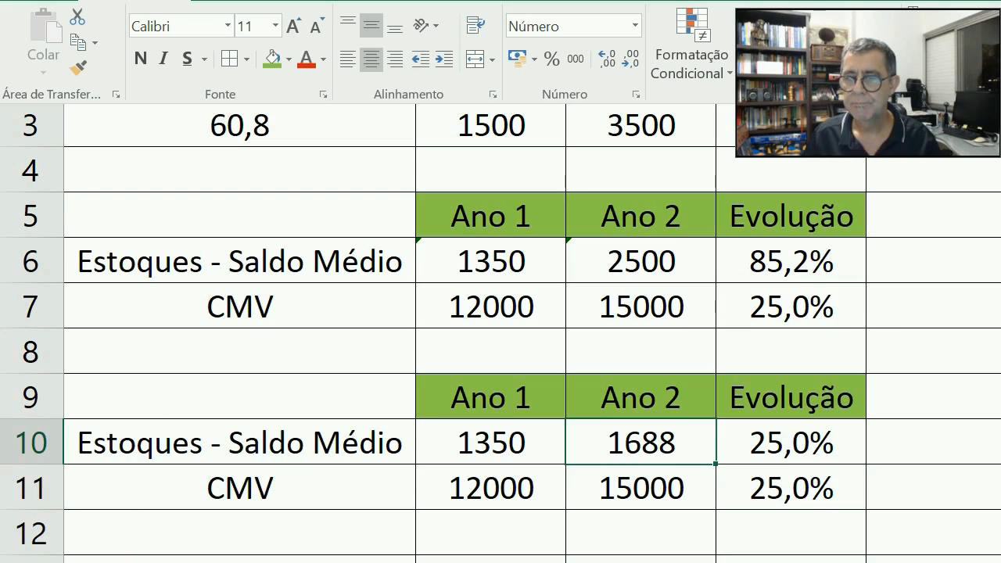
pyautogui.press('Escape')
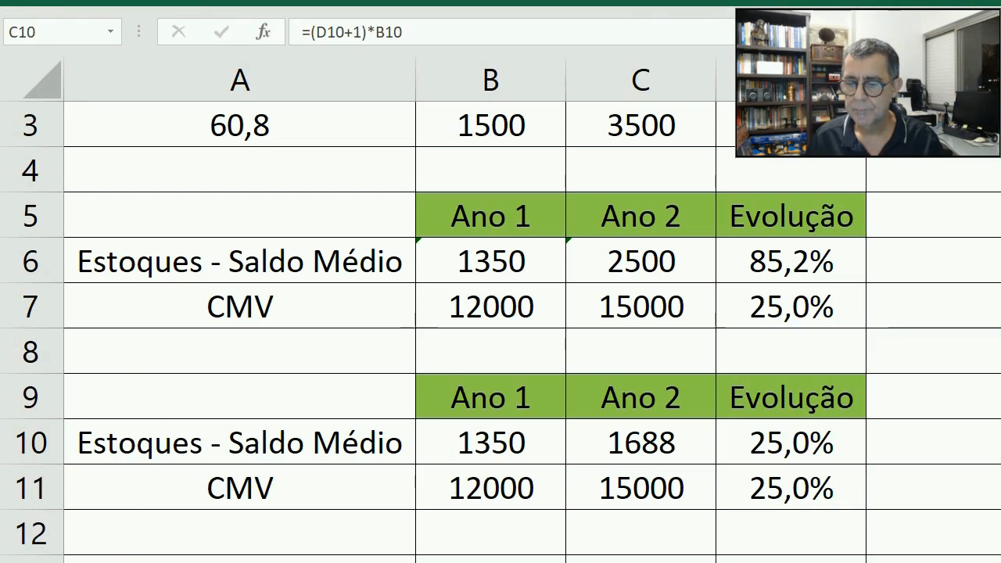
# Switch to the slide presentation, advance to the final stock calculation for year 2, and return to the Excel spreadsheet.
pyautogui.hotkey('alt', 'Tab')
pyautogui.press('Right')
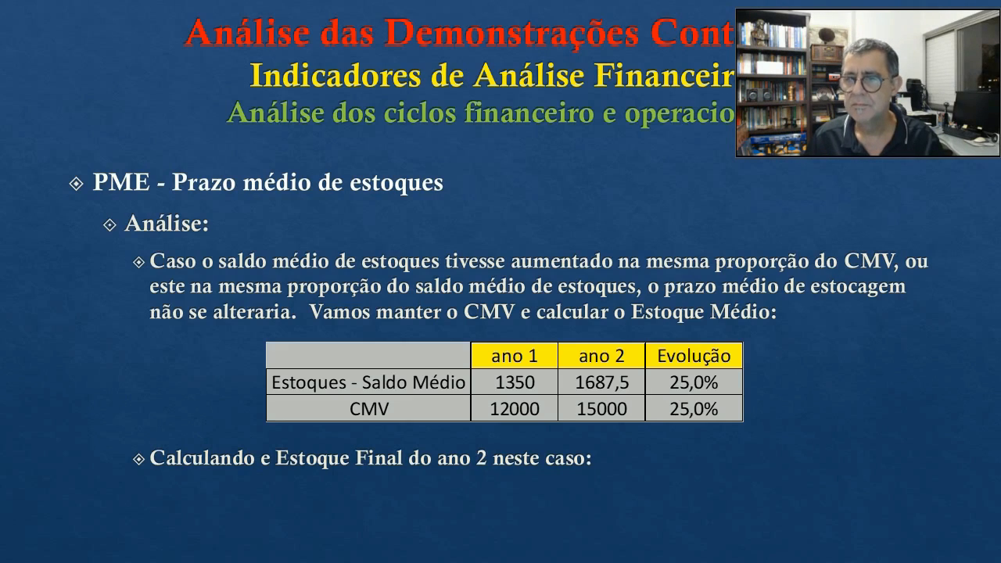
pyautogui.hotkey('alt', 'Tab')
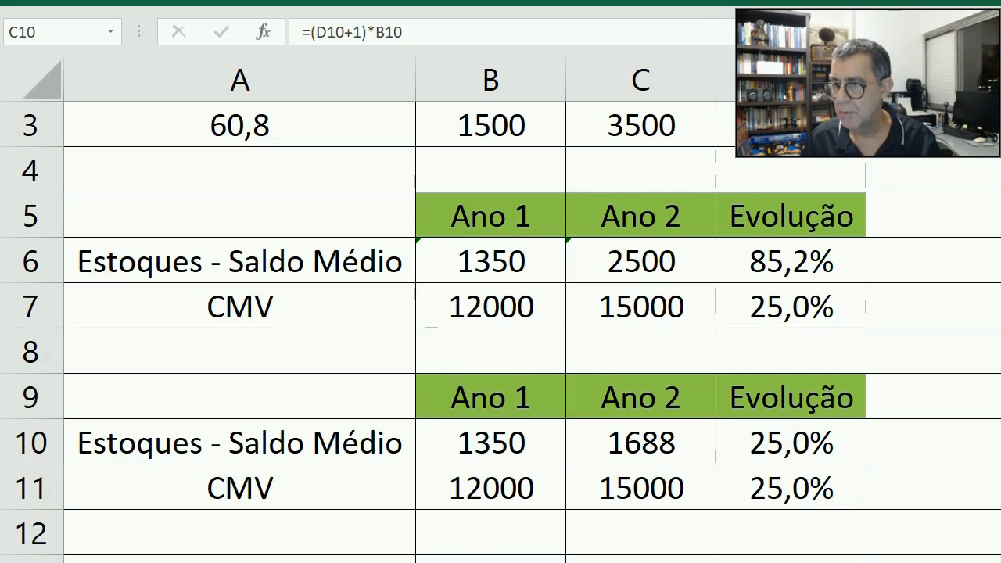
# Enter the row label Estoque in cell A14, below the second comparison table.
pyautogui.scroll(-1, 583, 498)
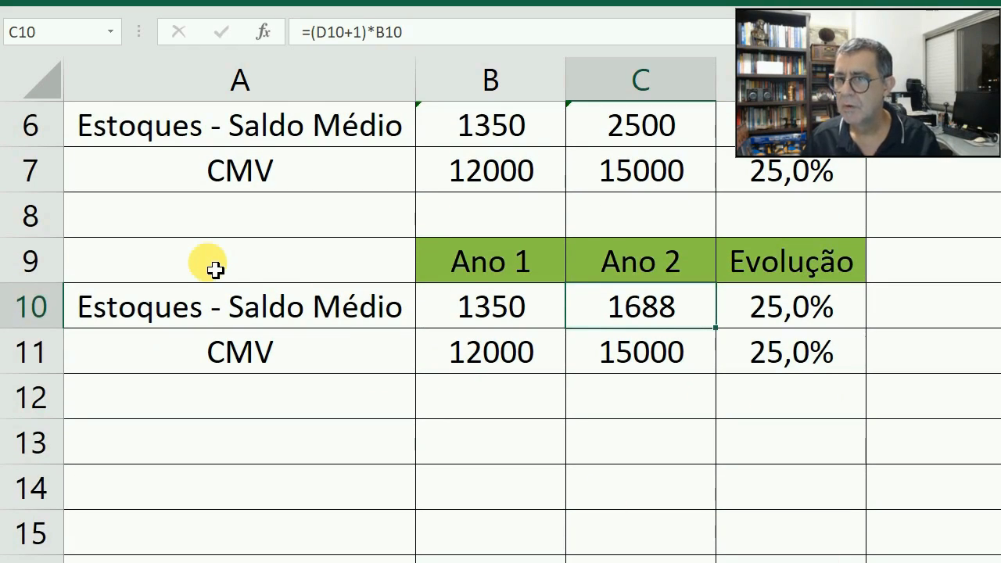
pyautogui.click(232, 457)
pyautogui.press('Down')
pyautogui.press('Up')
pyautogui.press('Down')
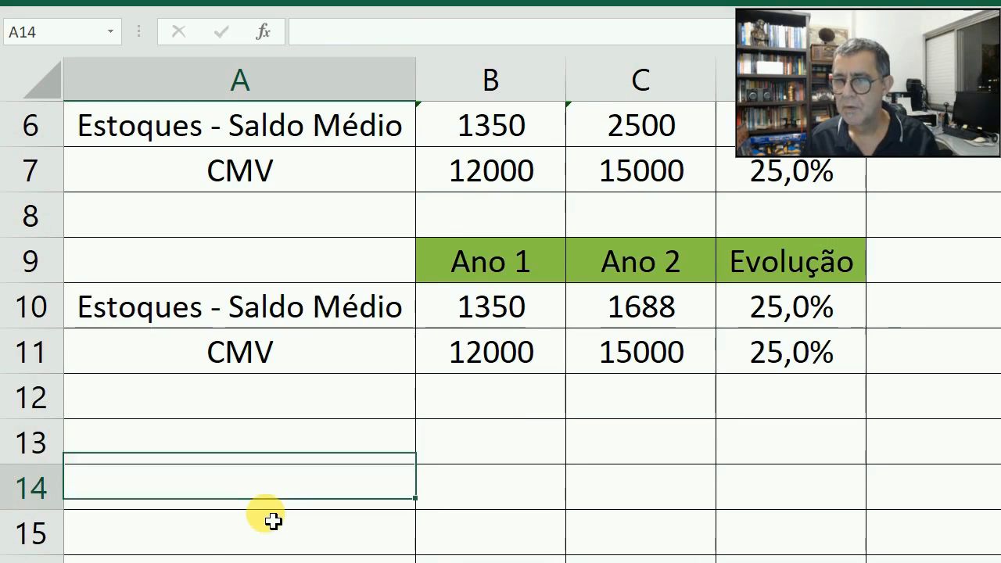
pyautogui.write('EStoque')
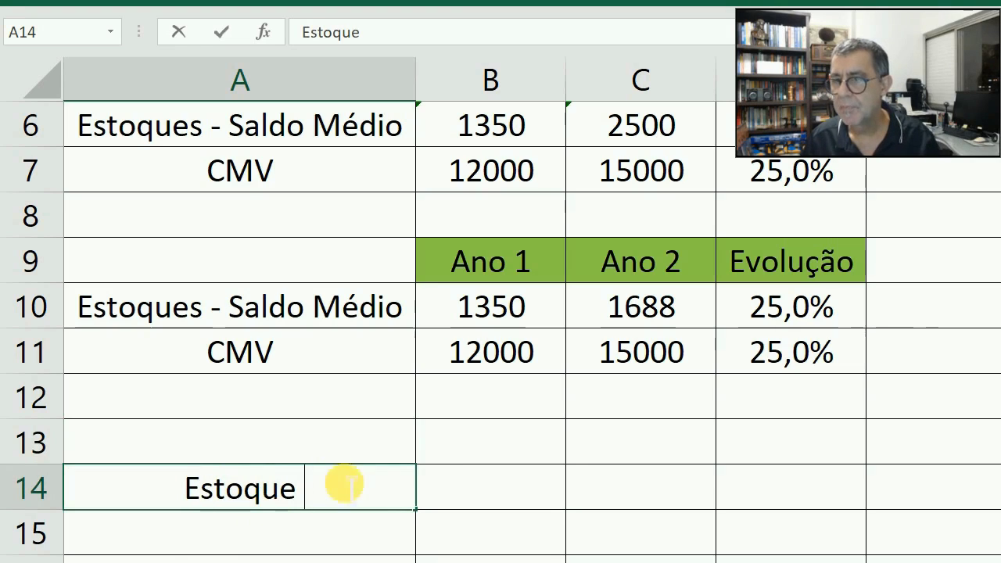
# Enter the column headings Ei, Ef and Em in cells B13 to D13.
pyautogui.click(448, 460)
pyautogui.write('Ei')
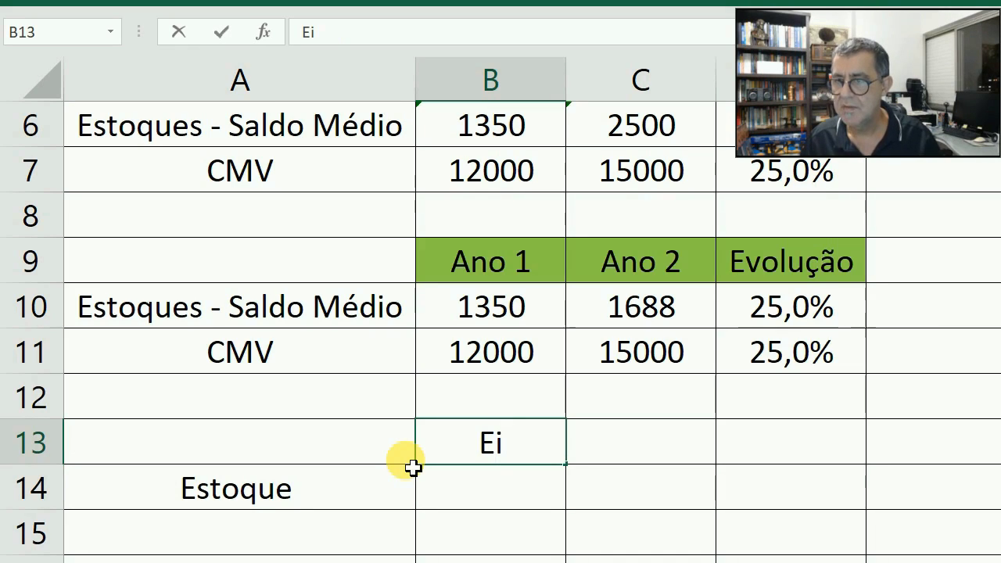
pyautogui.press('Tab')
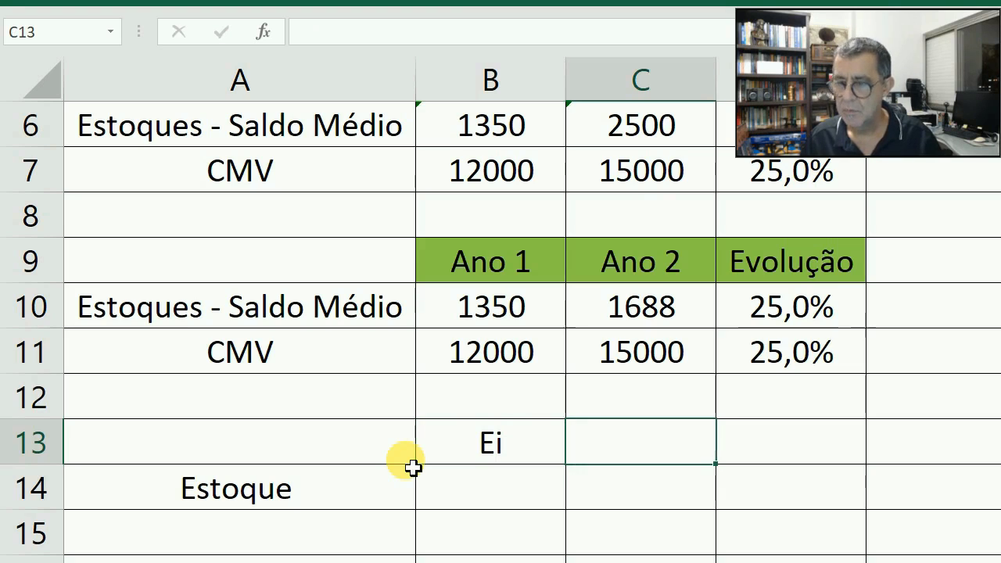
pyautogui.write('E')
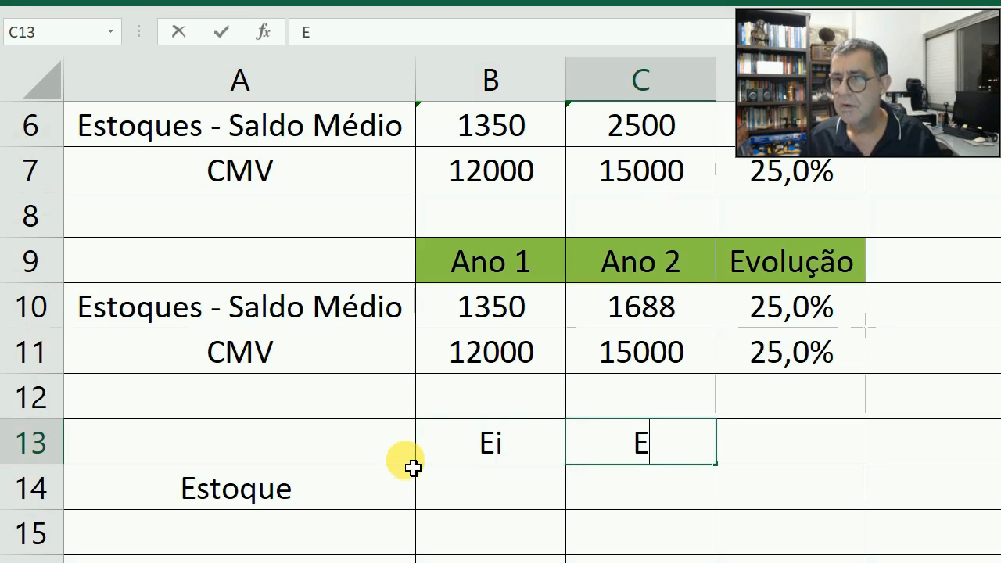
pyautogui.write('f')
pyautogui.press('Tab')
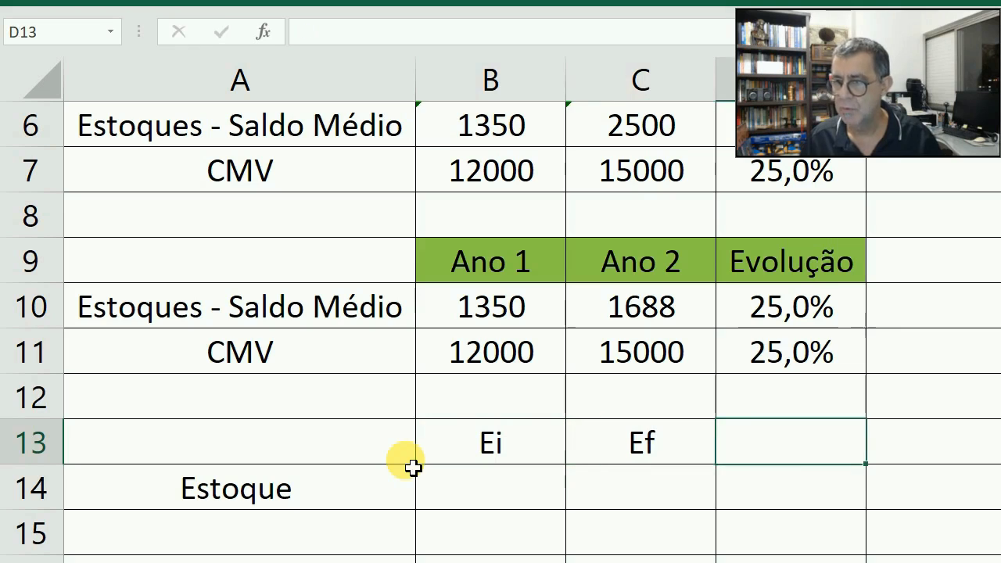
pyautogui.write('EM')
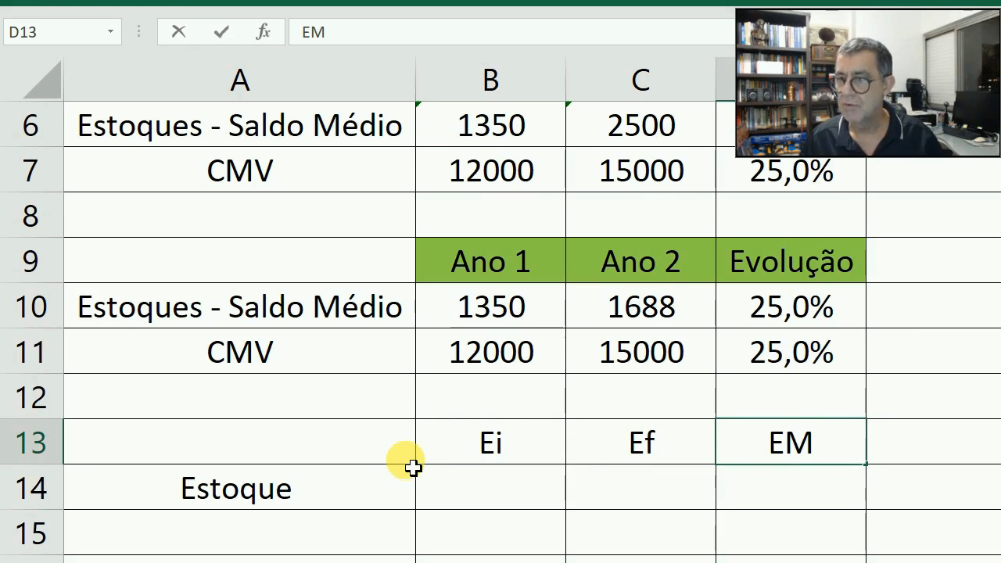
pyautogui.press('BackSpace')
pyautogui.write('m')
pyautogui.press('Return')
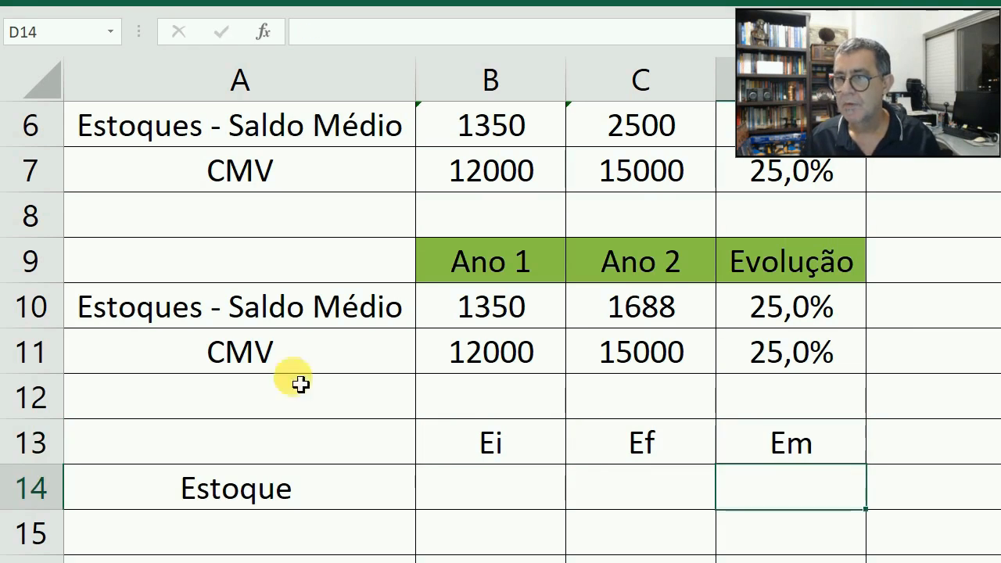
# Copy the green heading format of B9 onto the headings in B13:D13 with the Format Painter.
pyautogui.click(449, 275)
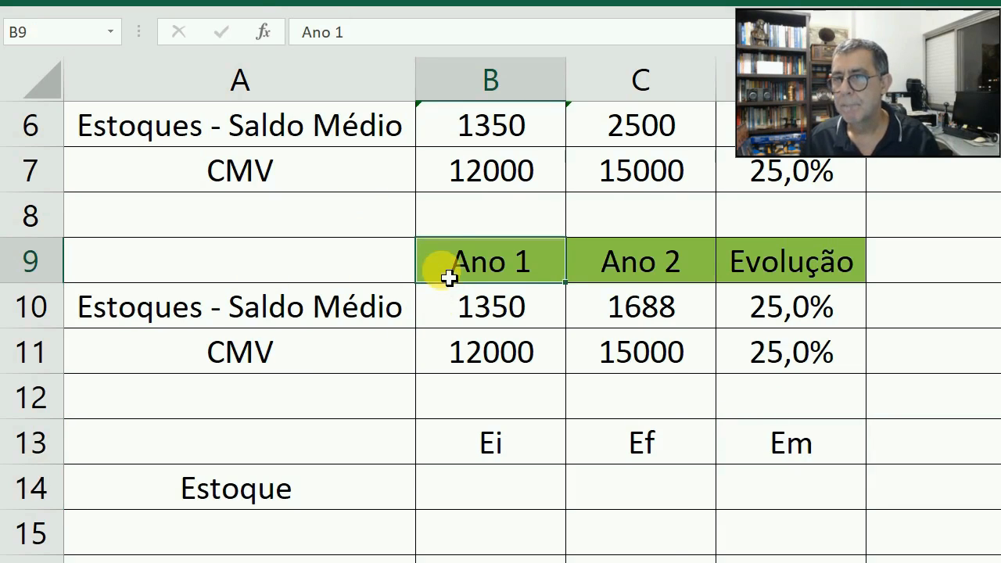
pyautogui.rightClick(449, 274)
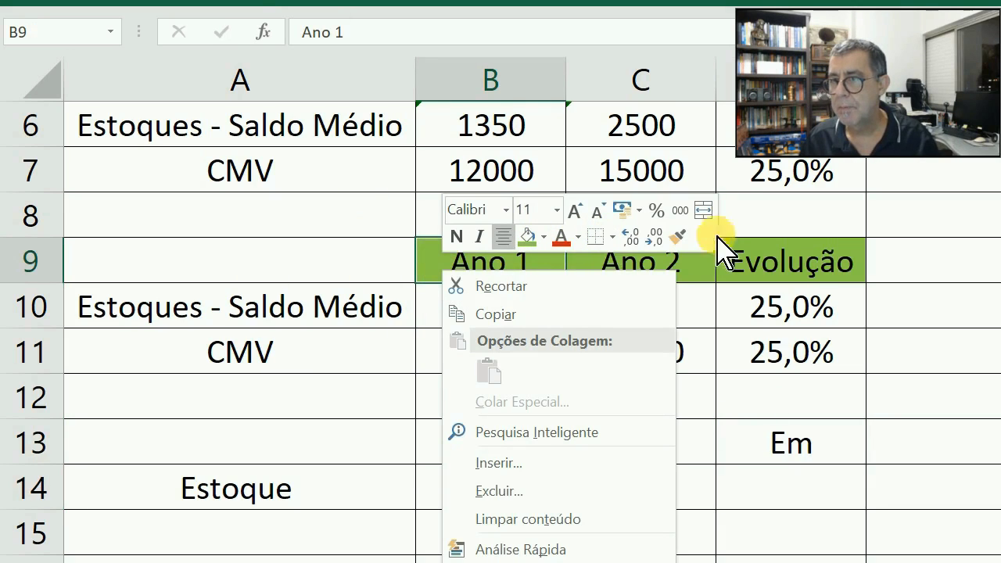
pyautogui.click(677, 236)
pyautogui.moveTo(459, 443); pyautogui.dragTo(749, 449)
# Fill in the Estoque row with Ei 1500 in B14 and Em 1688 in D14, leaving Ef empty.
pyautogui.press('Left')
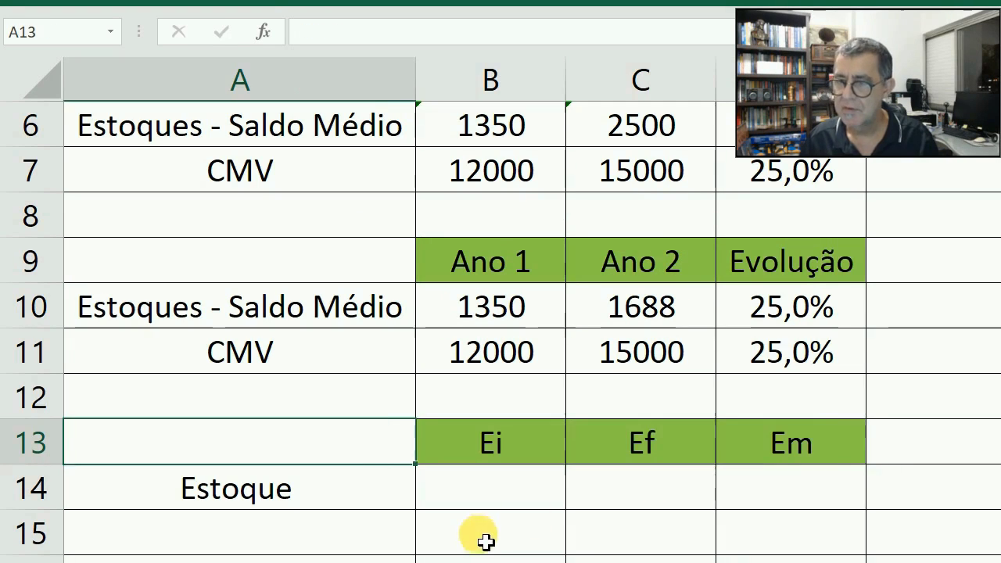
pyautogui.press('Down')
pyautogui.press('Right')
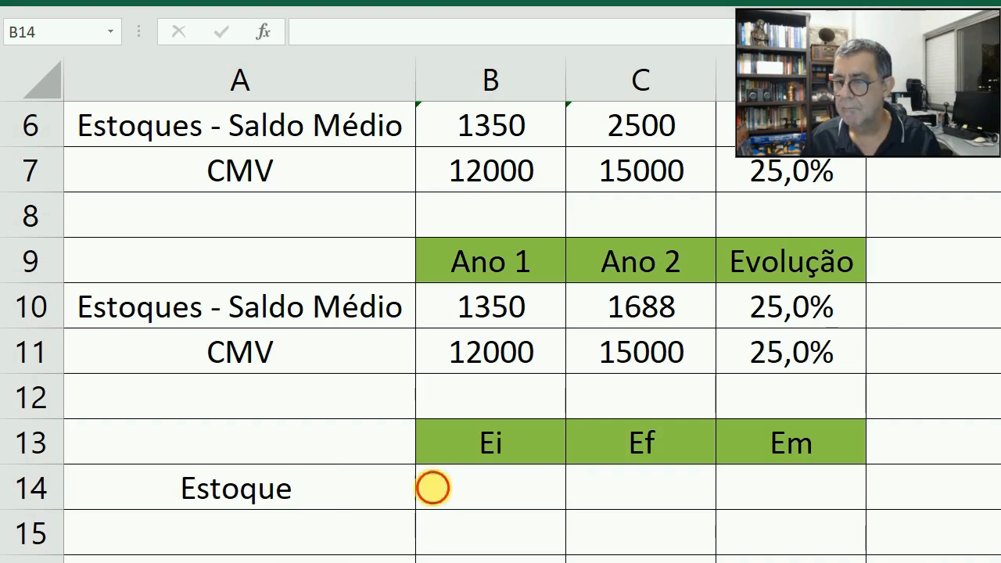
pyautogui.click(434, 489)
pyautogui.write('1500')
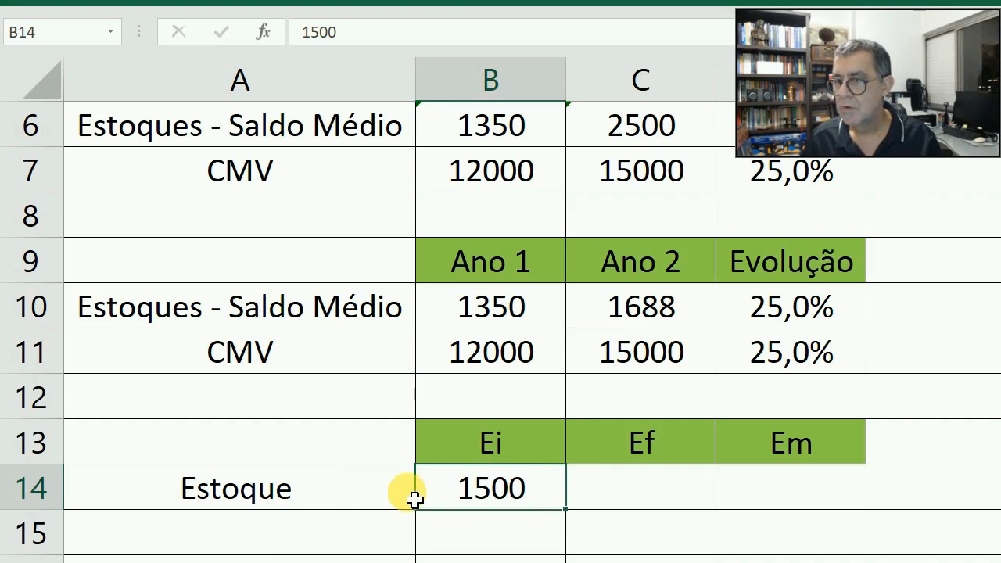
pyautogui.press('Tab')
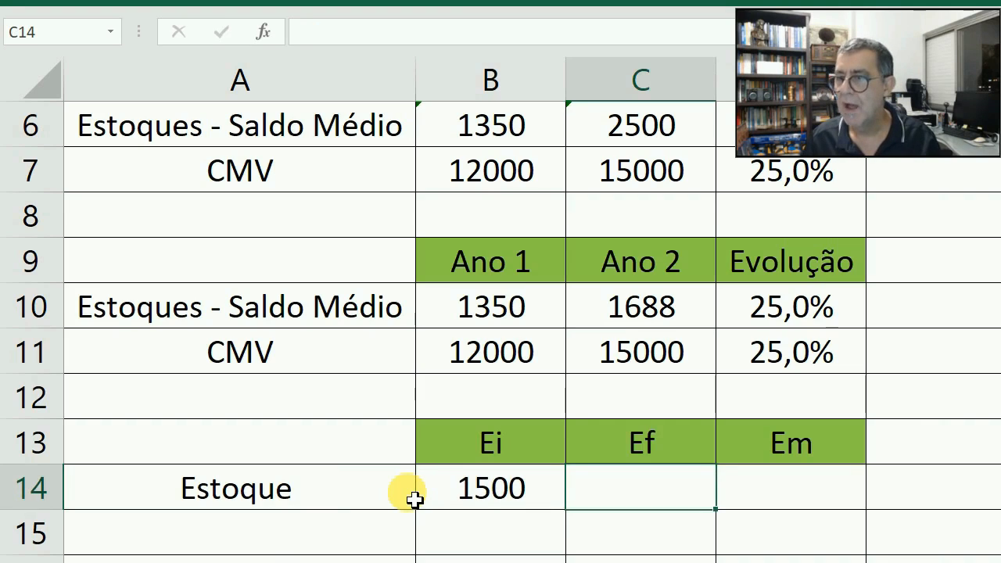
pyautogui.press('Tab')
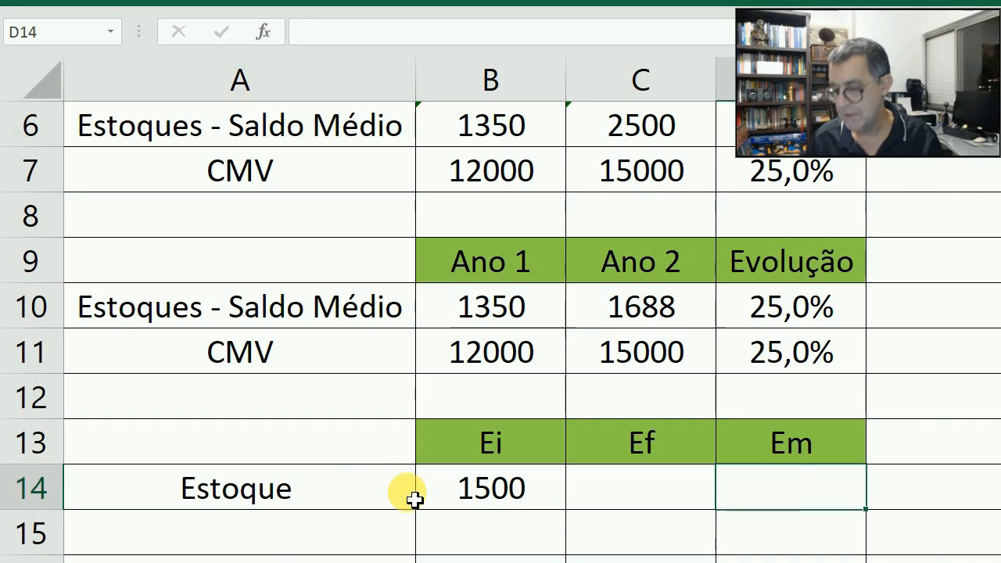
pyautogui.write('1688')
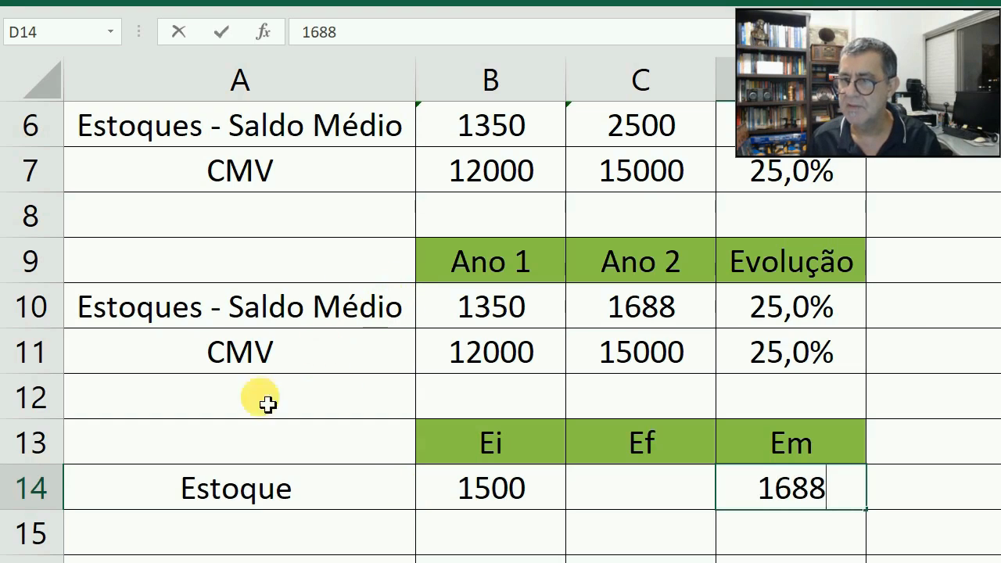
pyautogui.press('Left')
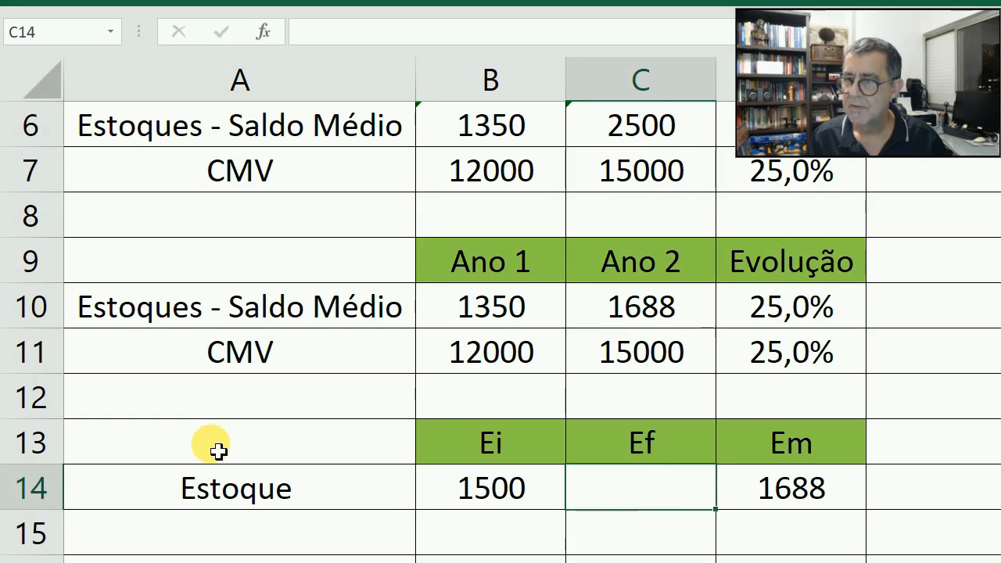
# Calculate the final stock Ef in C14 with the formula =D14*2-B14.
pyautogui.write('=')
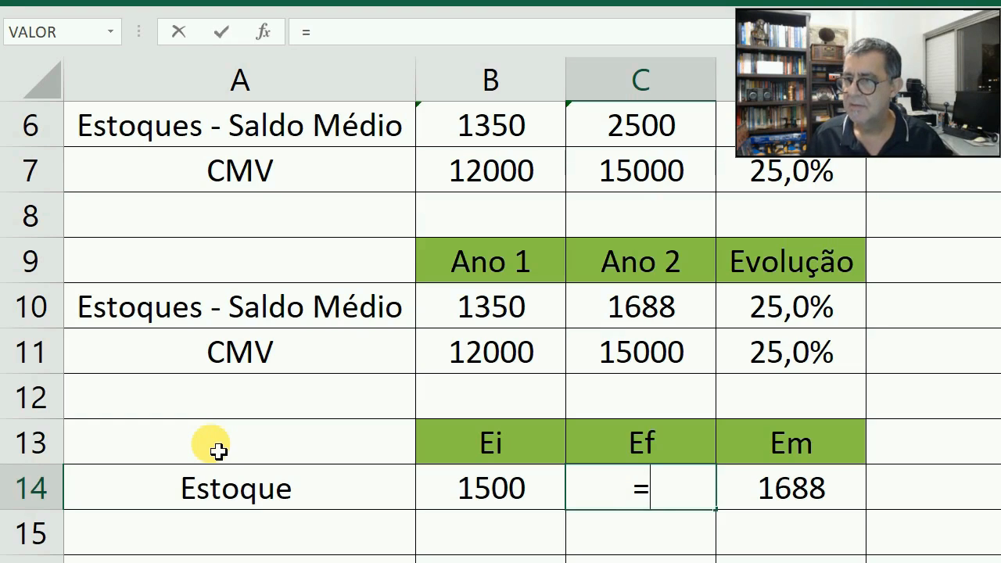
pyautogui.press('Right')
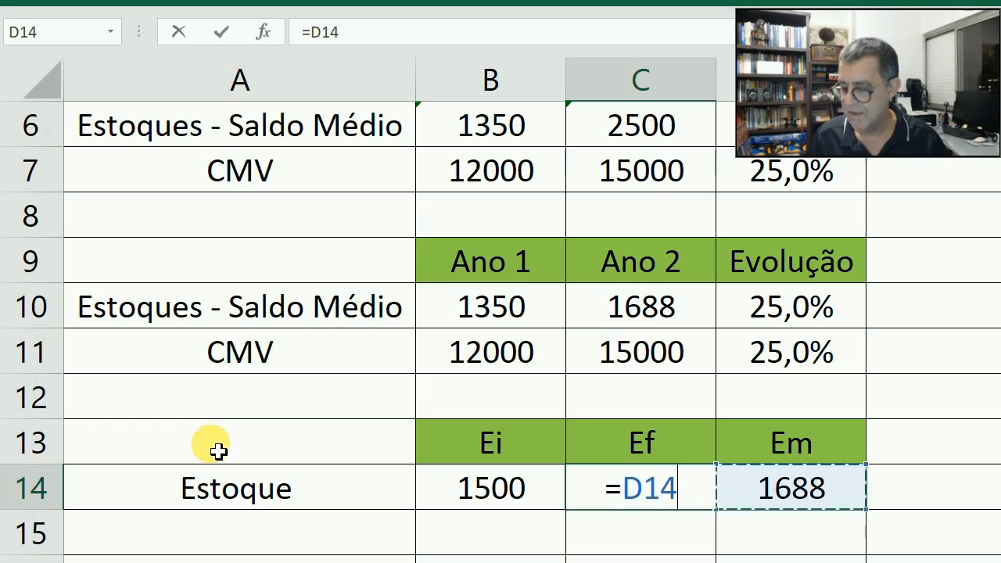
pyautogui.write('*2')
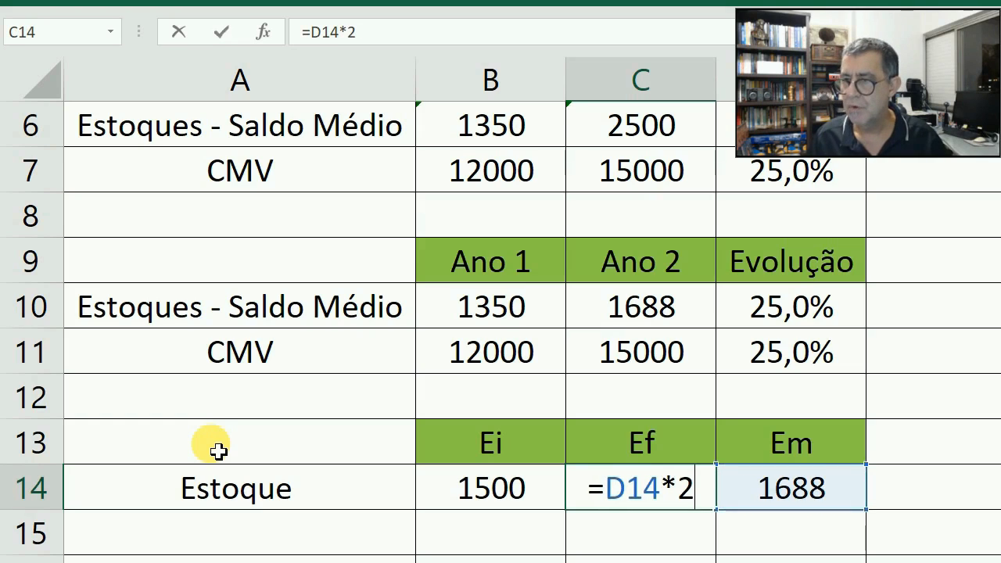
pyautogui.write('-')
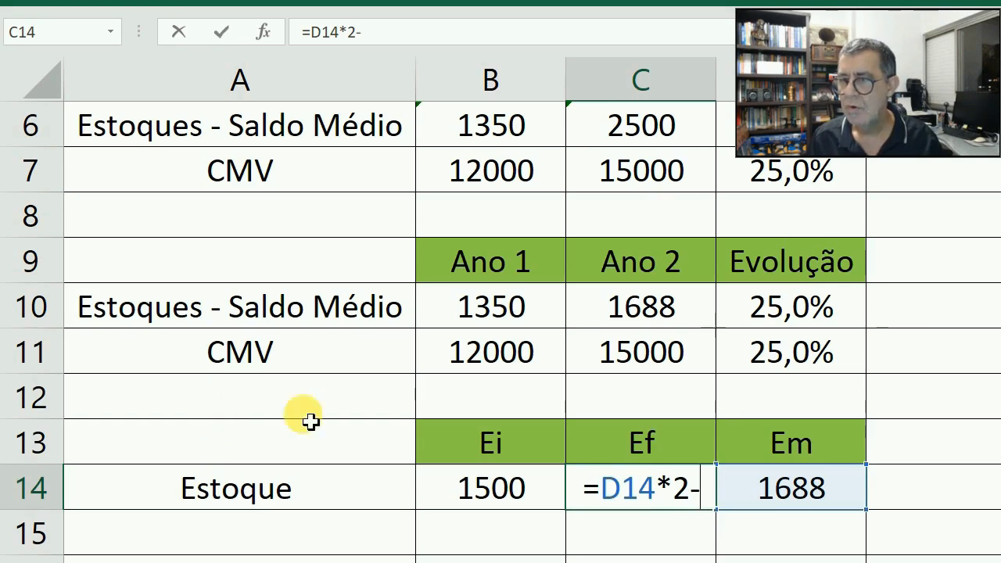
pyautogui.click(450, 474)
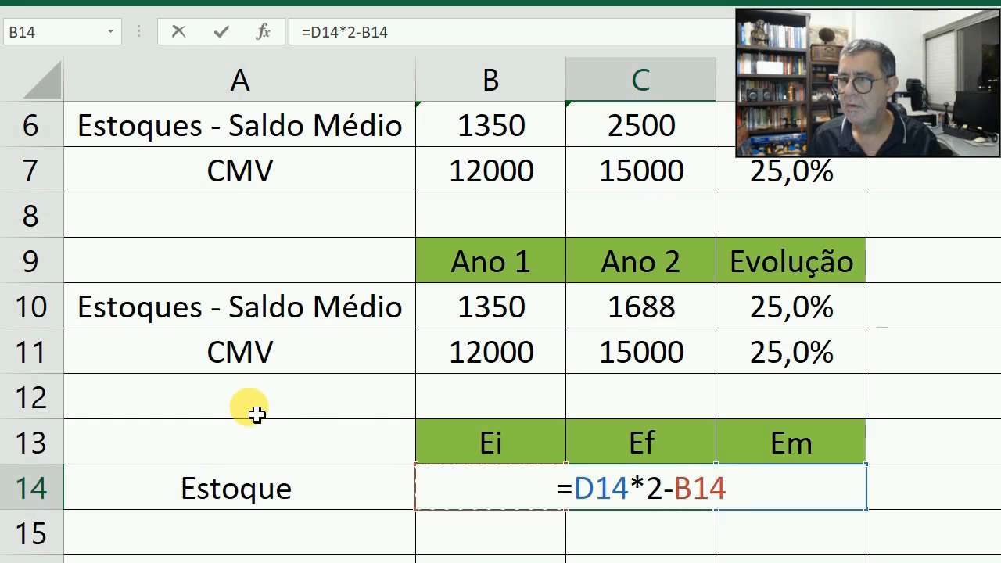
pyautogui.press('Return')
pyautogui.press('Up')
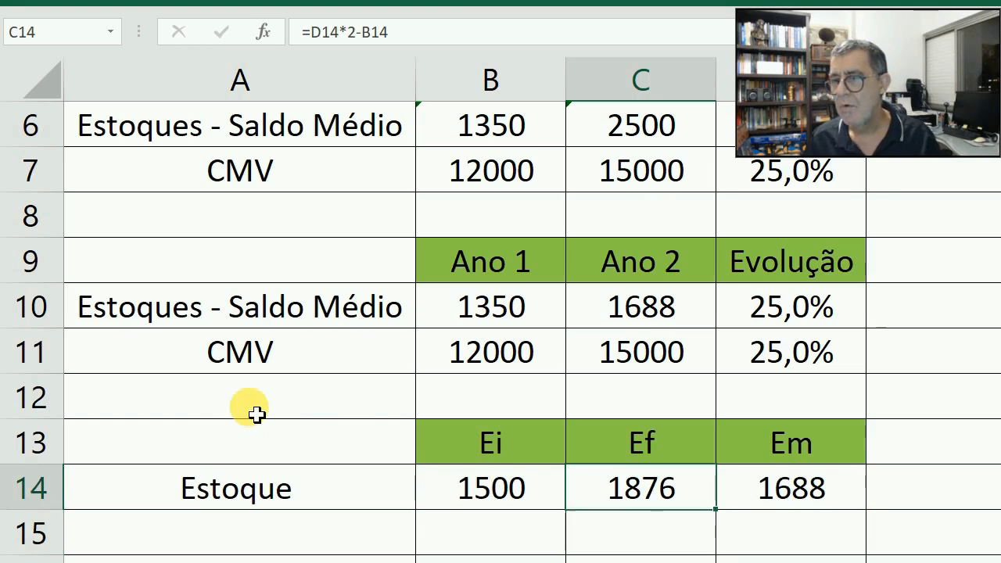